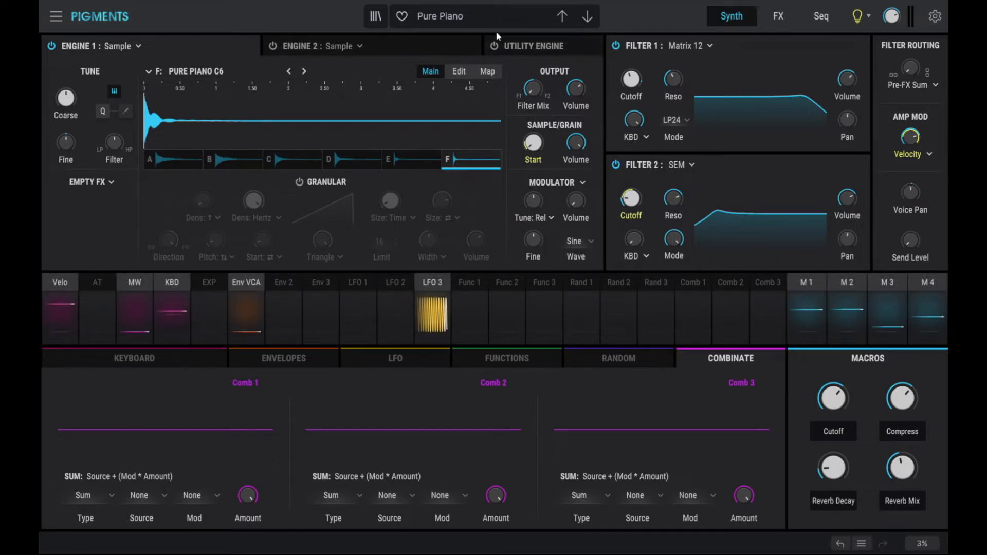
# Open the preset browser and show the Arturia Sound Store's grid of sound banks.
pyautogui.click(376, 17)
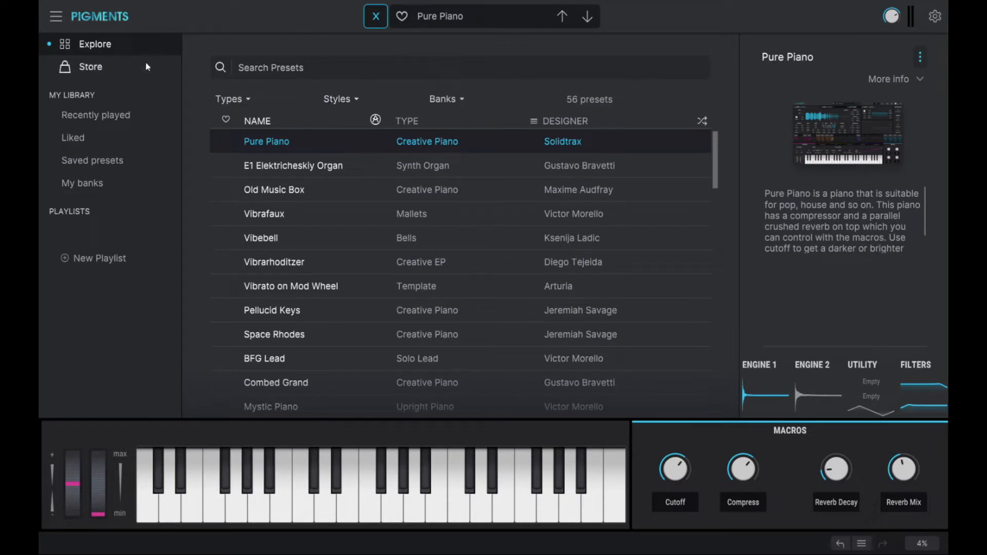
pyautogui.click(92, 68)
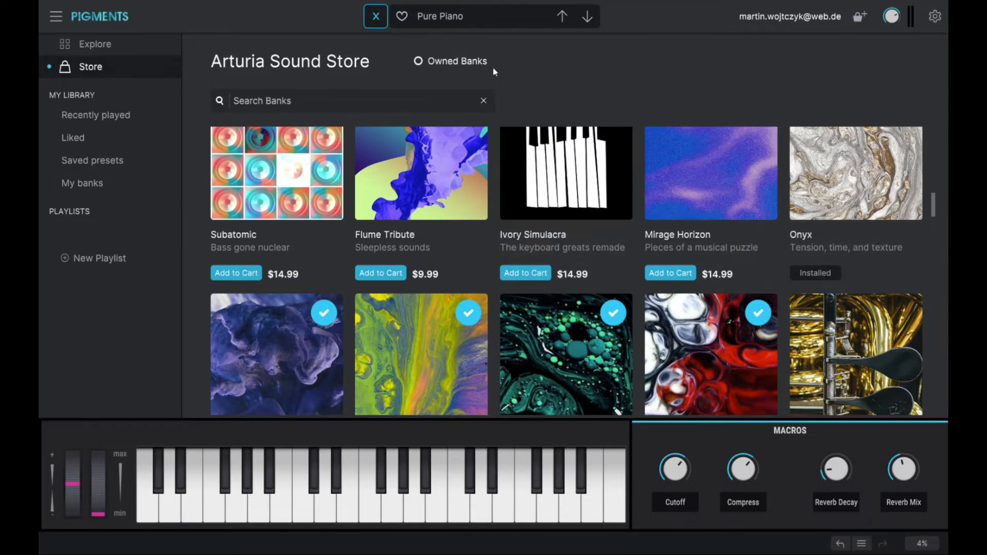
# Close the browser to get back to the Pure Piano synth page.
pyautogui.click(376, 16)
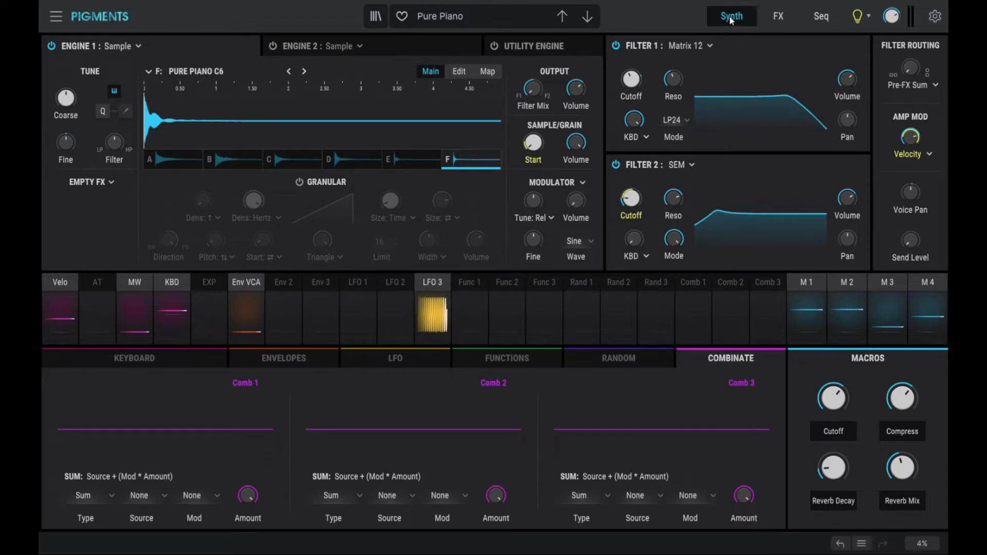
pyautogui.click(779, 17)
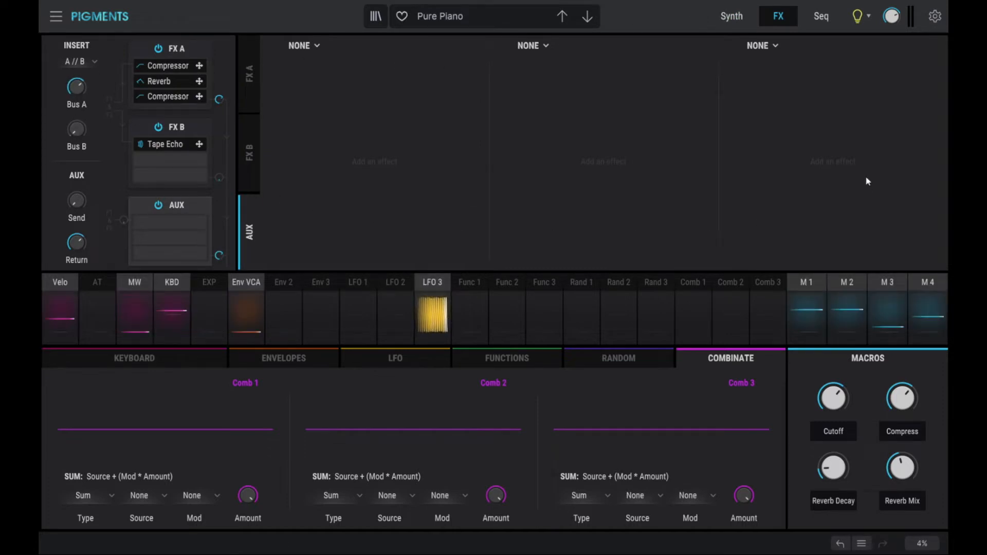
pyautogui.click(821, 17)
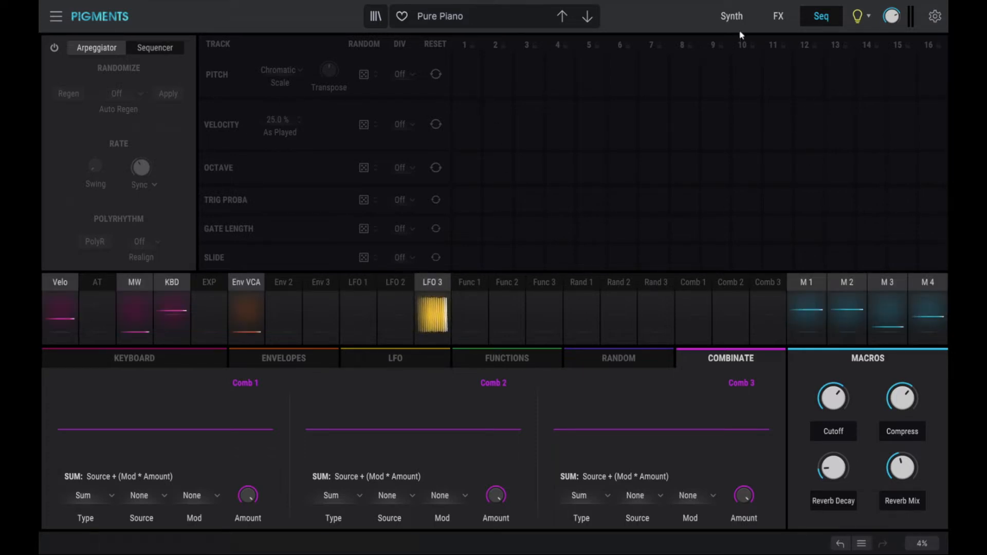
pyautogui.click(731, 17)
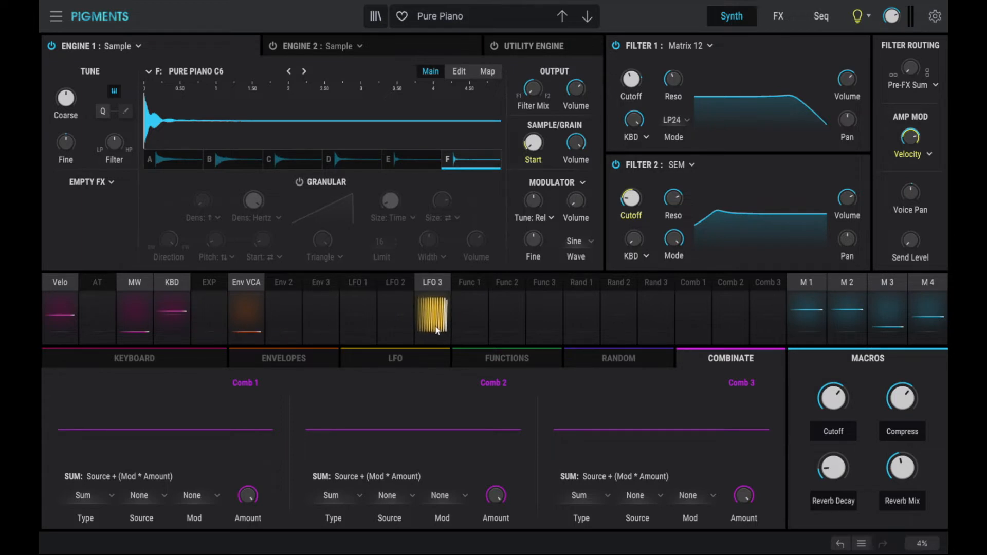
# Add an LFO 3 routing to Engine 1's Sample Start knob with a 0.67 amount.
pyautogui.click(432, 282)
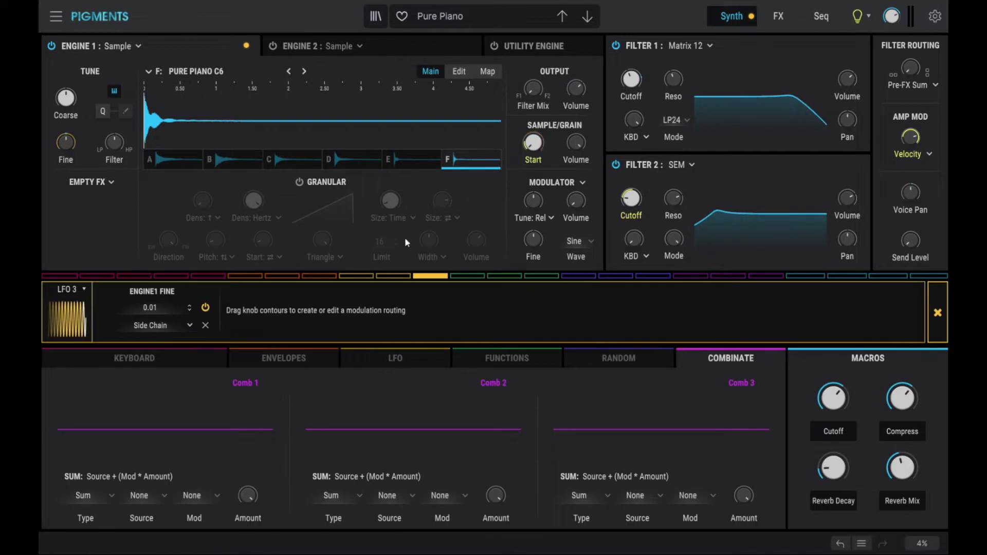
pyautogui.moveTo(547, 138); pyautogui.dragTo(547, 114)
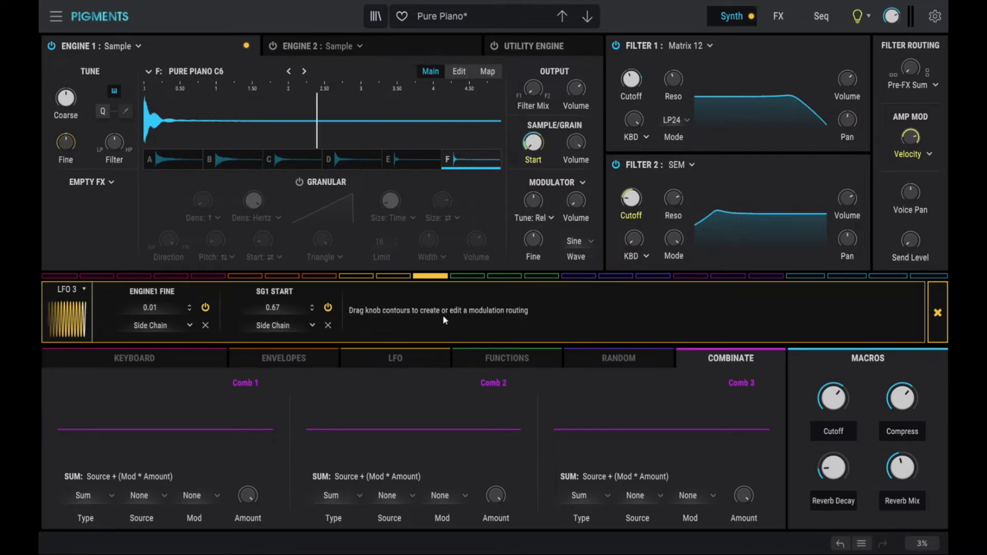
pyautogui.click(937, 312)
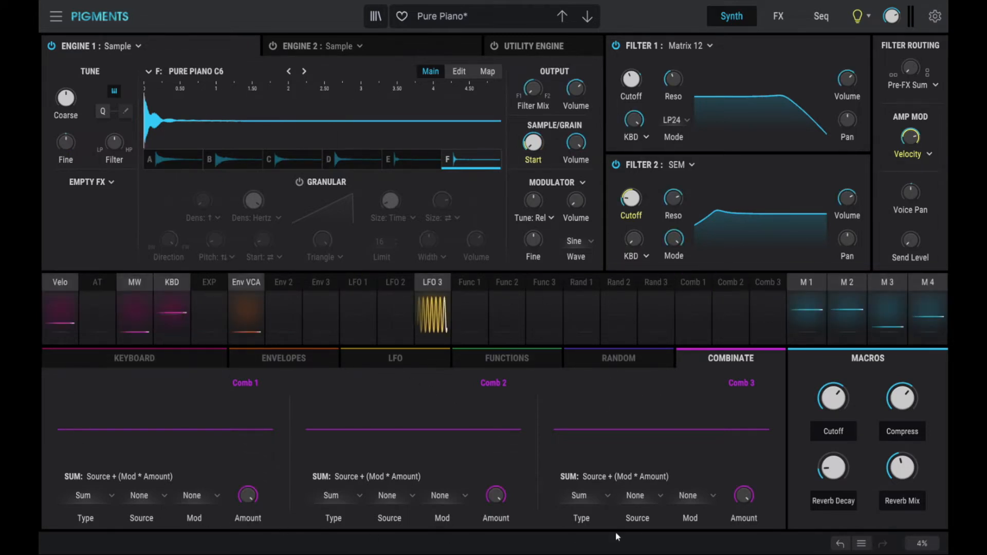
# Leave Play Mode at Poly 8 and show the Env VCA, Env 2 and Env 3 envelopes.
pyautogui.click(157, 356)
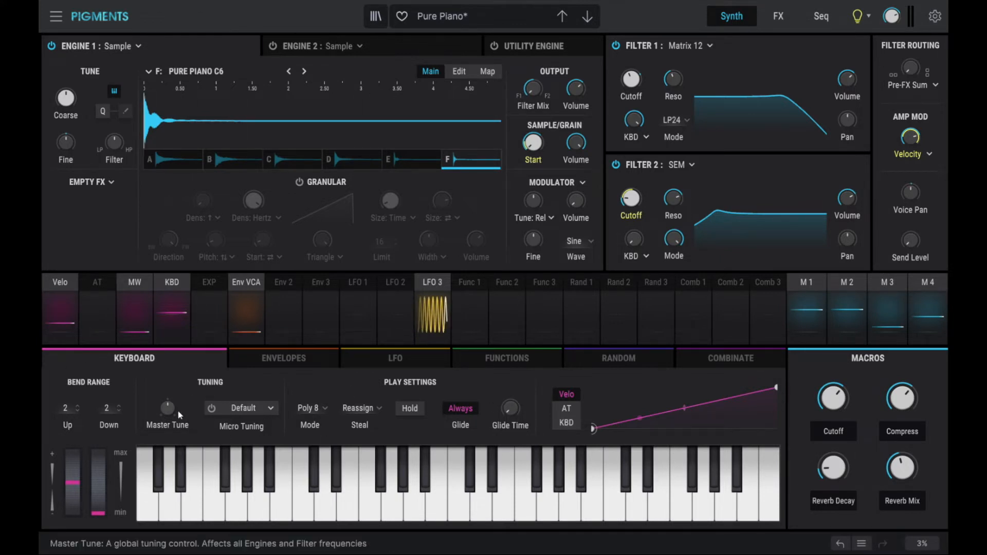
pyautogui.click(323, 408)
pyautogui.click(322, 408)
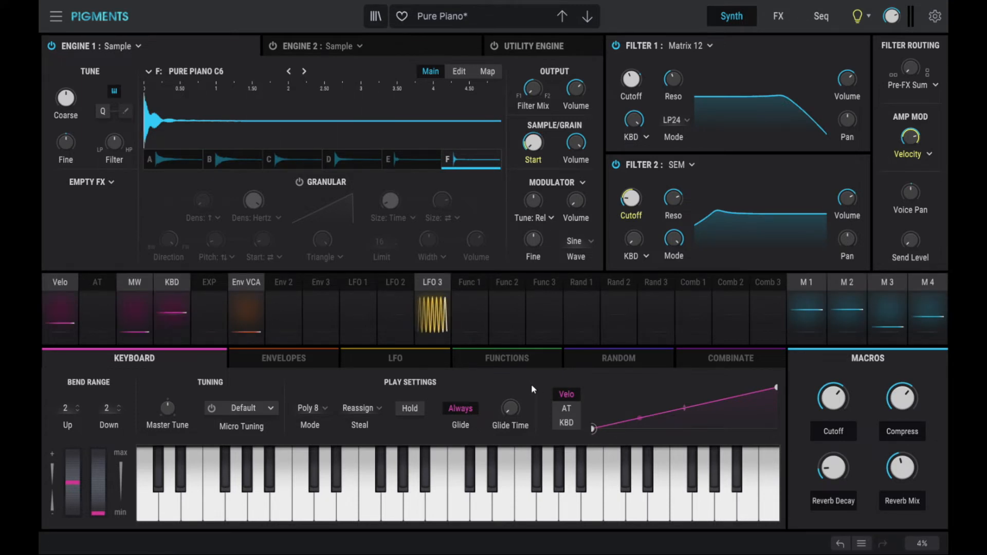
pyautogui.click(315, 359)
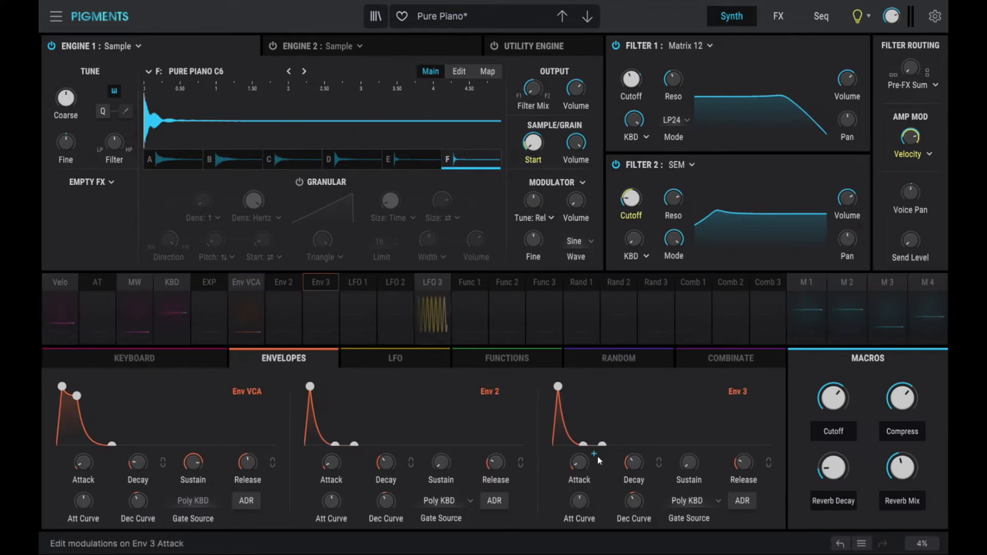
# Morph LFO 1 from sine toward a saw wave and draw a zigzag curve into Function 1.
pyautogui.click(397, 358)
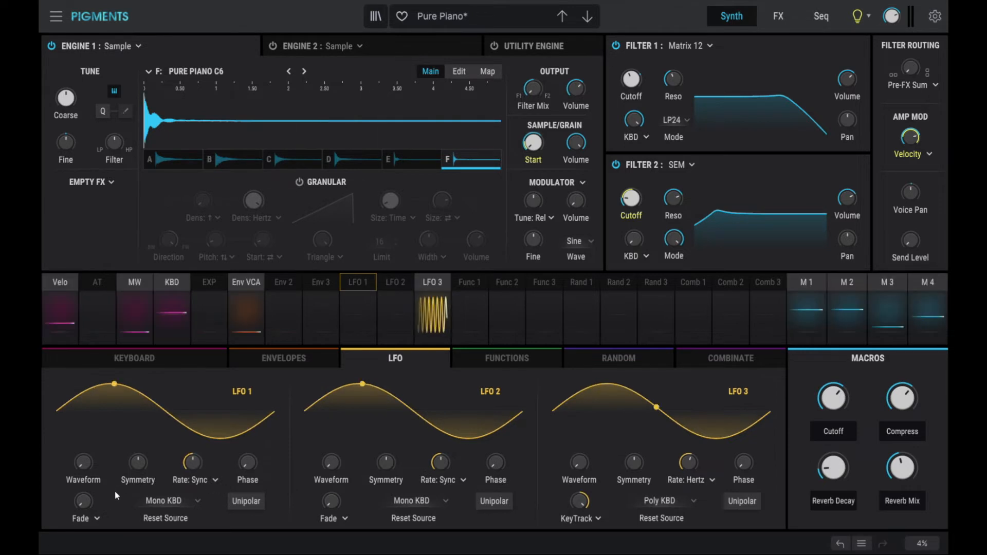
pyautogui.moveTo(83, 461); pyautogui.dragTo(83, 448)
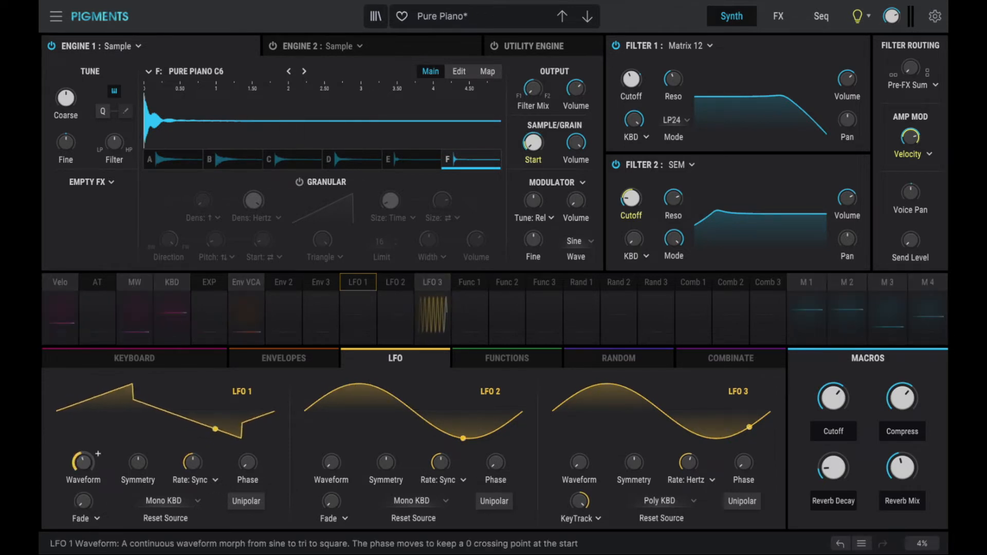
pyautogui.click(503, 361)
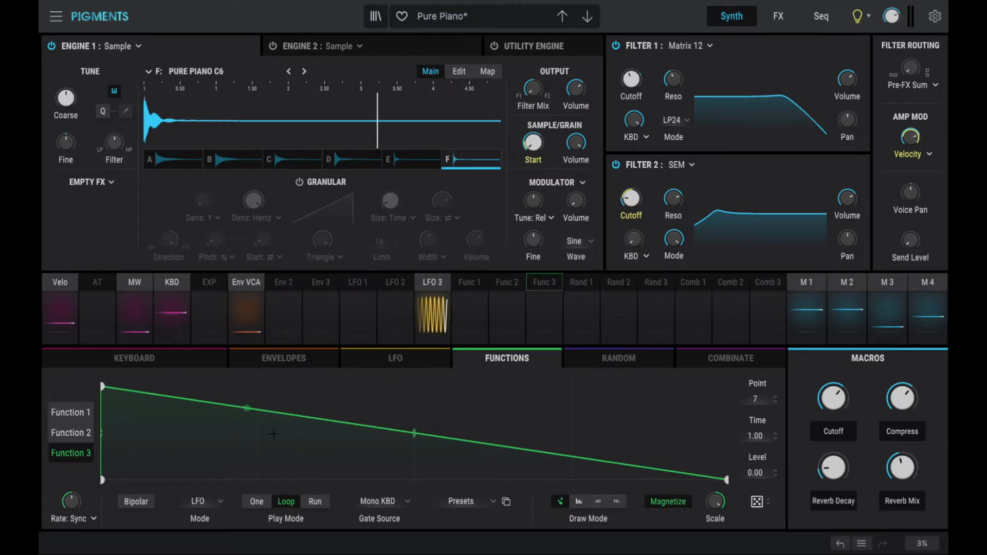
pyautogui.click(80, 414)
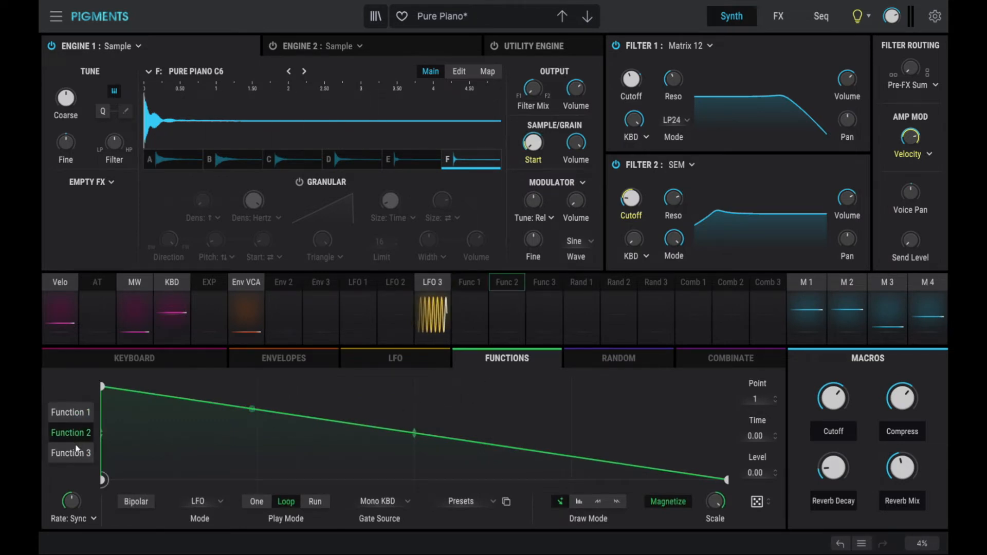
pyautogui.moveTo(131, 392); pyautogui.dragTo(198, 400)
pyautogui.click(178, 459)
pyautogui.moveTo(254, 436); pyautogui.dragTo(258, 452)
pyautogui.moveTo(321, 464); pyautogui.dragTo(469, 385)
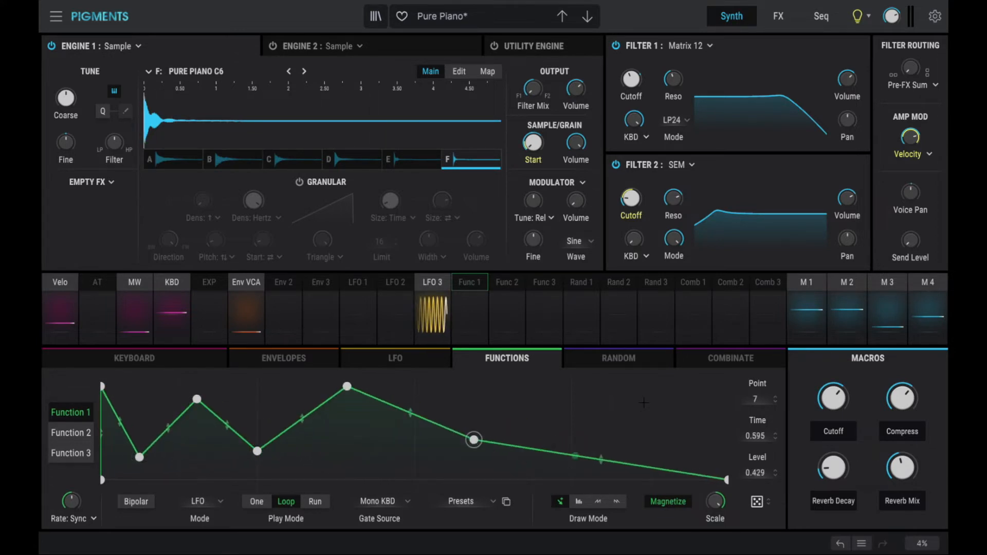
pyautogui.click(622, 357)
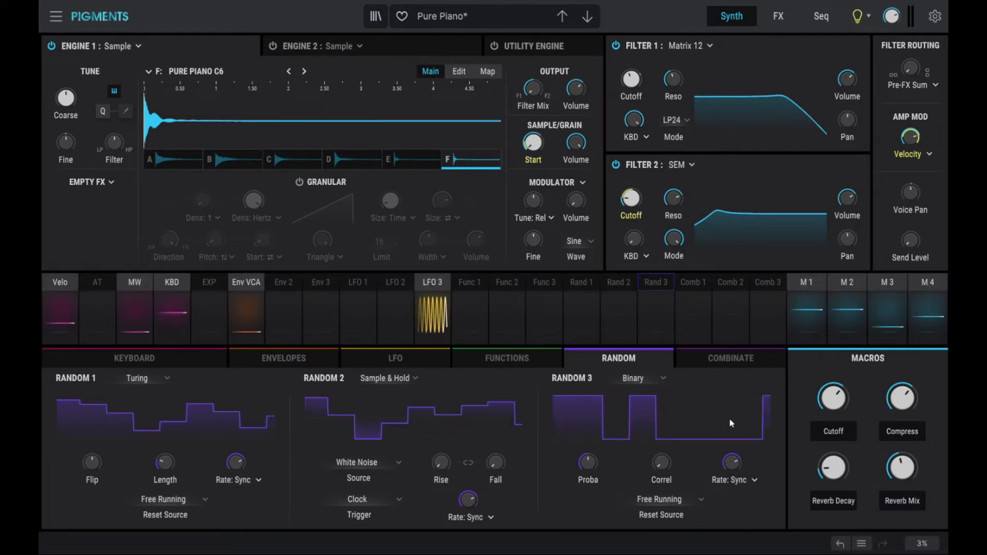
pyautogui.click(720, 359)
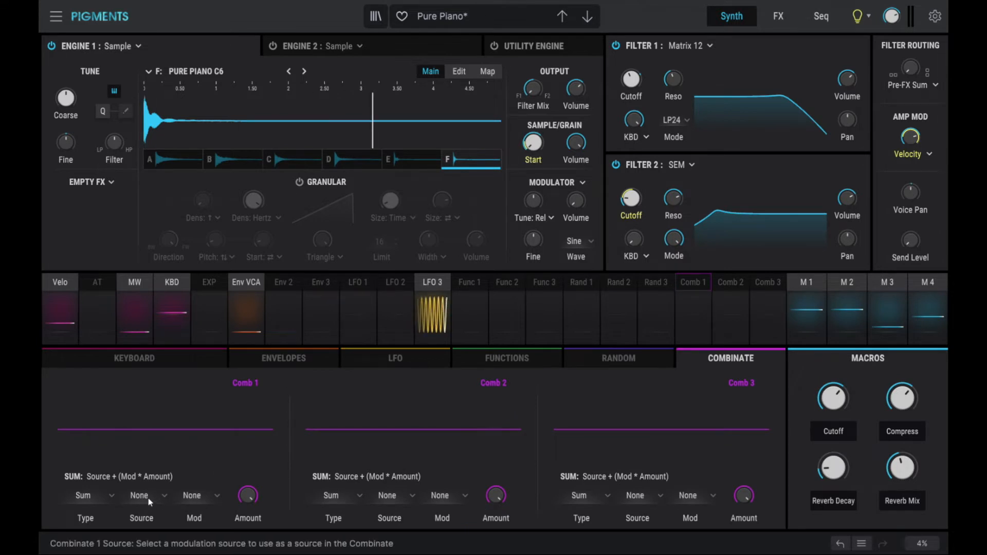
# Set Comb 1's source to Env 2 and its modulator to LFO 1, and lower the Cutoff macro.
pyautogui.click(170, 498)
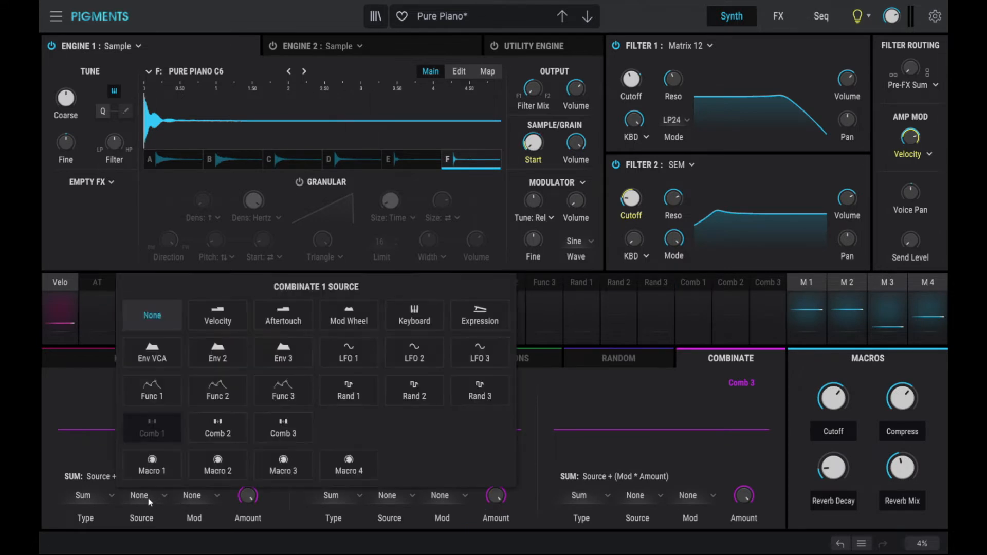
pyautogui.click(215, 360)
pyautogui.click(202, 496)
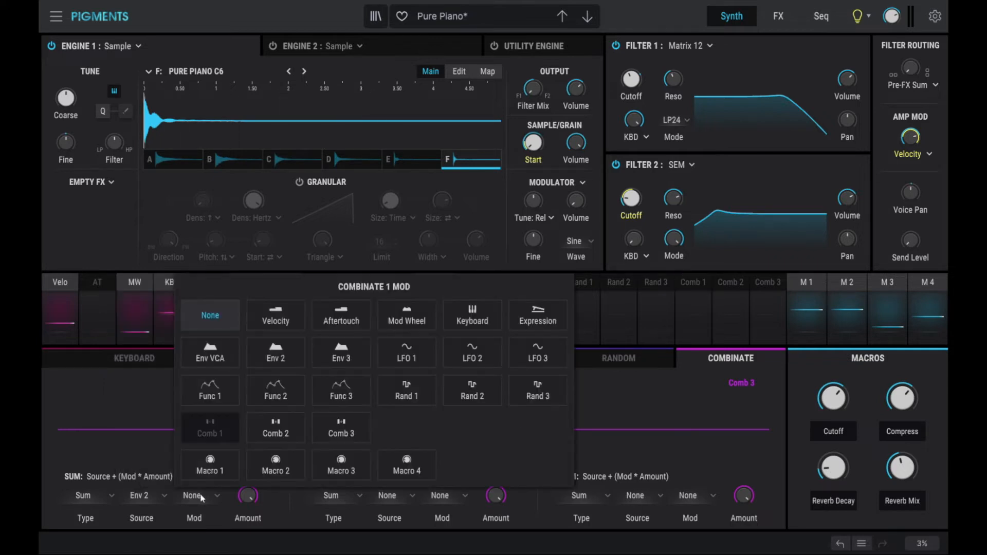
pyautogui.click(403, 360)
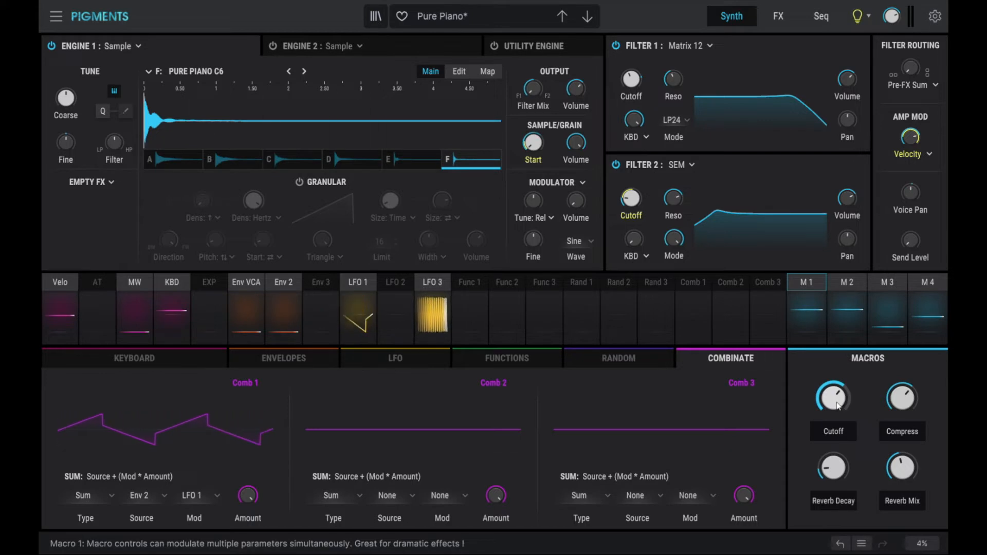
pyautogui.moveTo(837, 406); pyautogui.dragTo(839, 410)
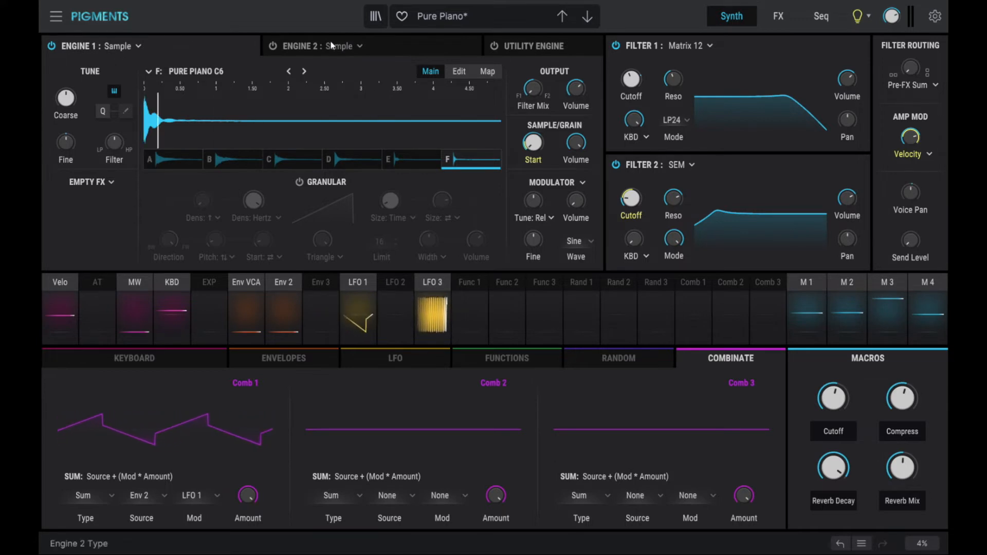
# Look over Engine 2 and the utility noise engine, then switch Engine 1's type to Analog.
pyautogui.click(405, 46)
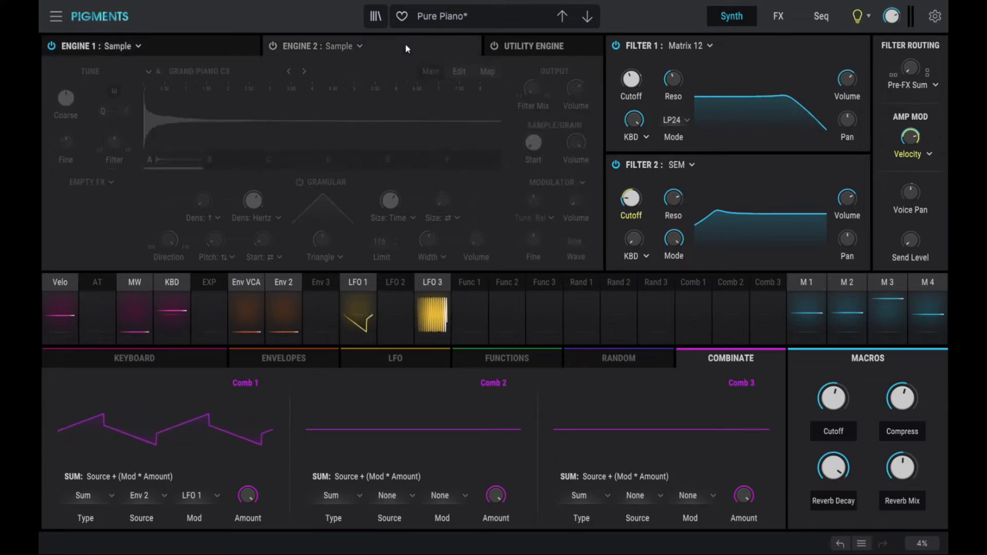
pyautogui.click(550, 49)
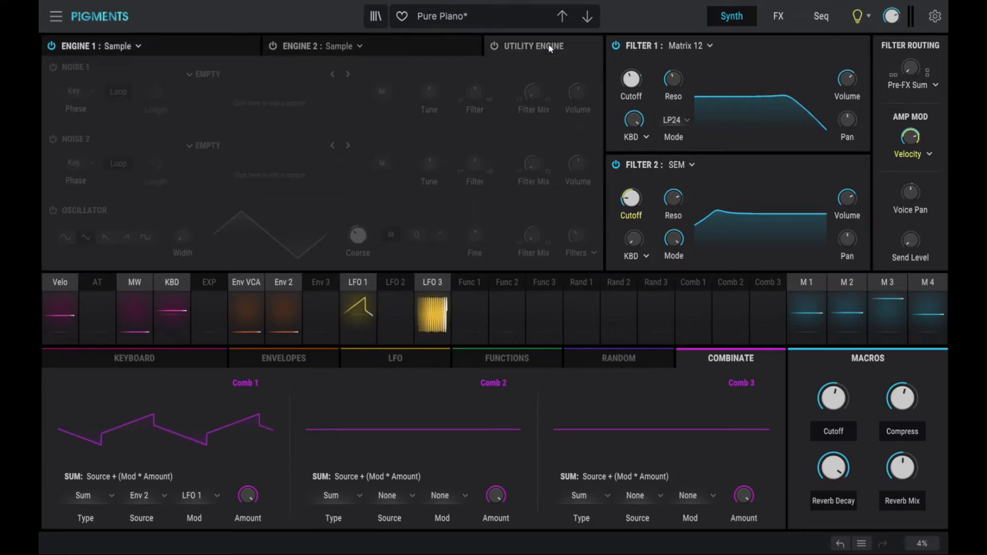
pyautogui.click(238, 46)
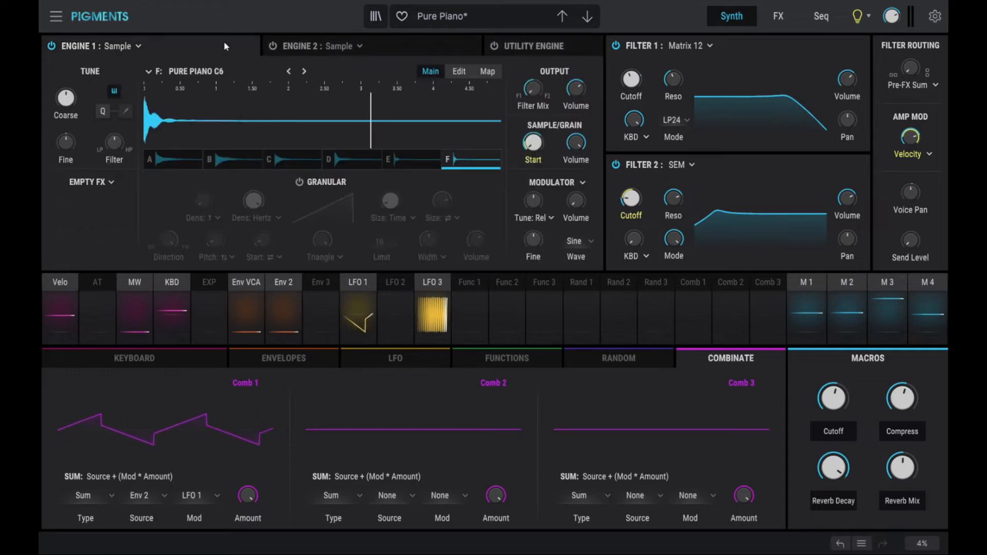
pyautogui.click(139, 47)
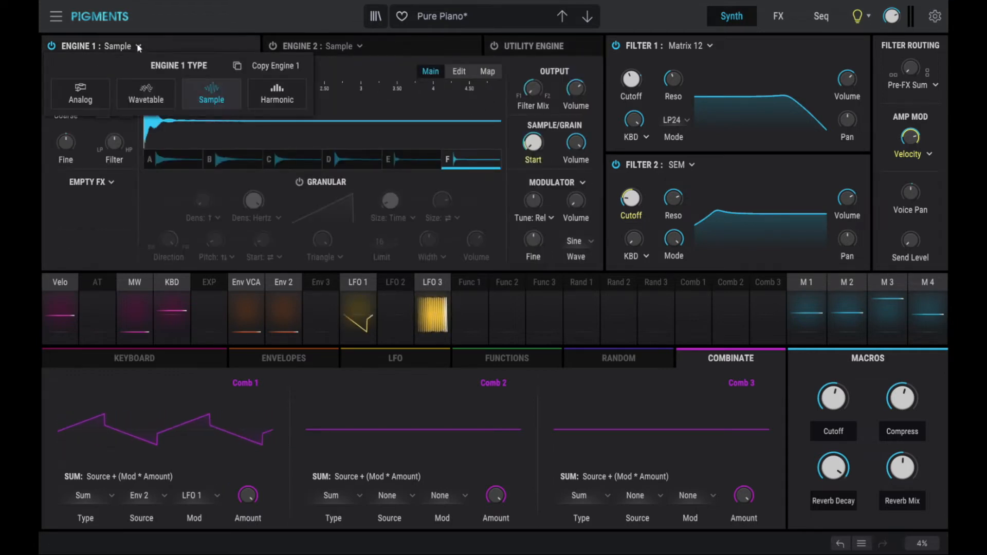
pyautogui.click(82, 99)
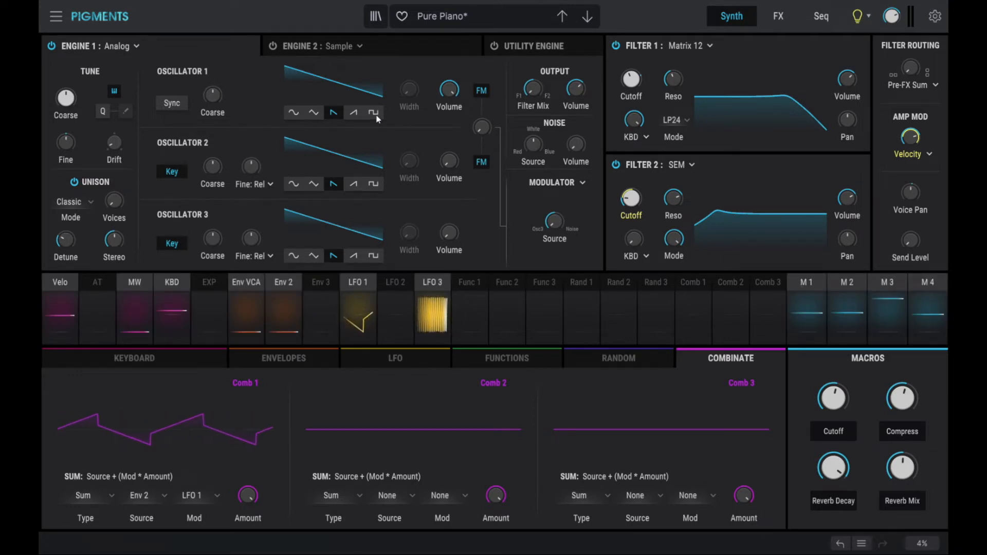
# Try sine, triangle and saw on Oscillator 1, then settle on a square wave.
pyautogui.click(294, 113)
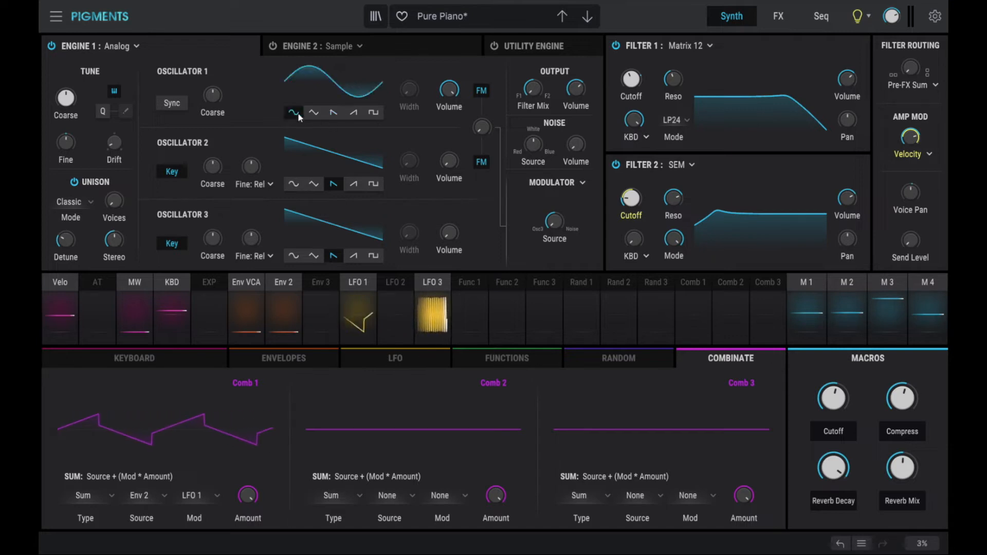
pyautogui.click(314, 113)
pyautogui.click(334, 113)
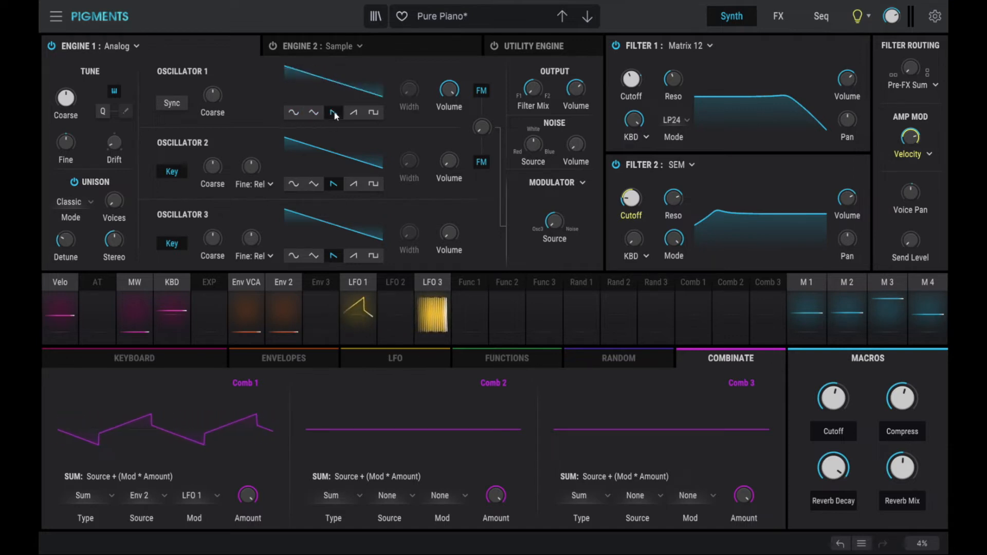
pyautogui.click(373, 114)
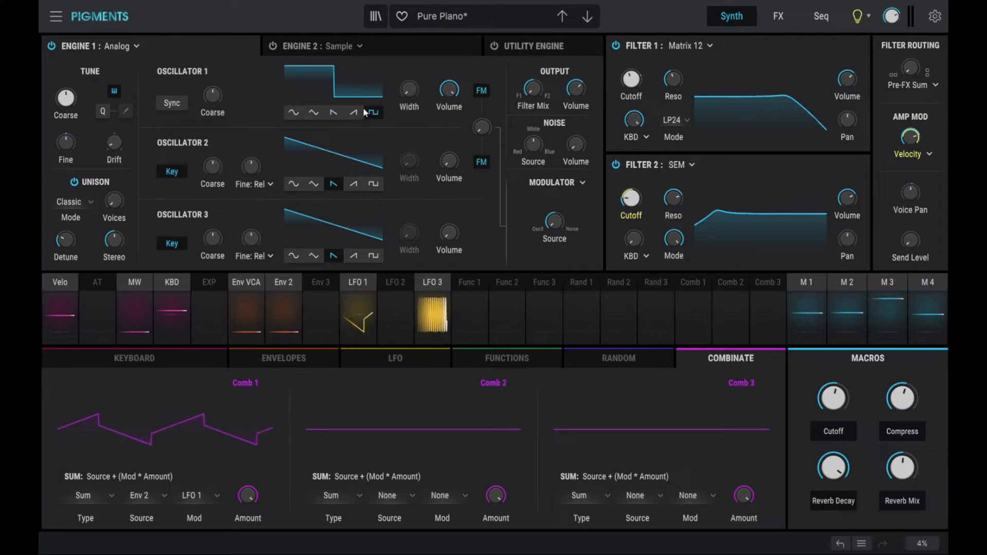
# Switch Engine 1 to Wavetable and load the Polygon Harmonic wavetable.
pyautogui.click(137, 47)
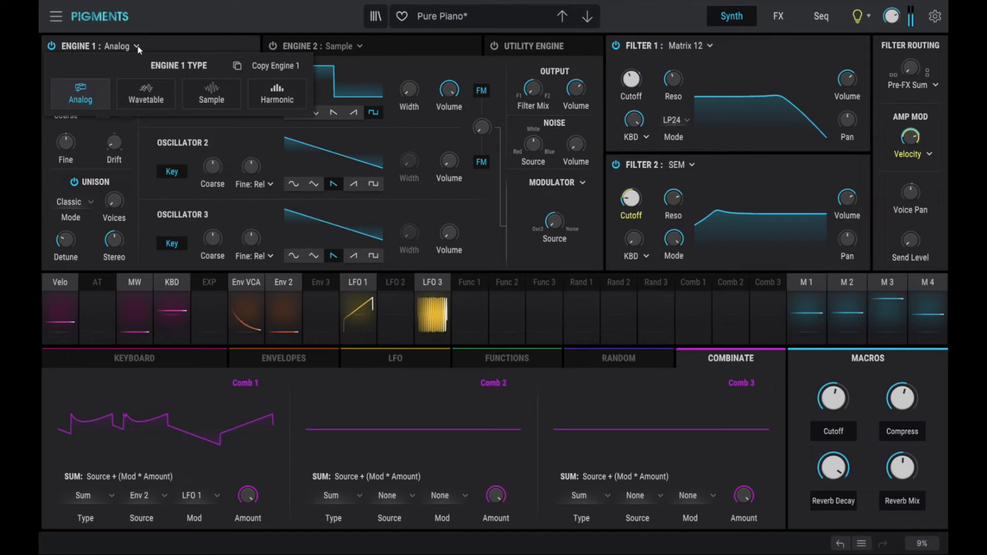
pyautogui.click(140, 90)
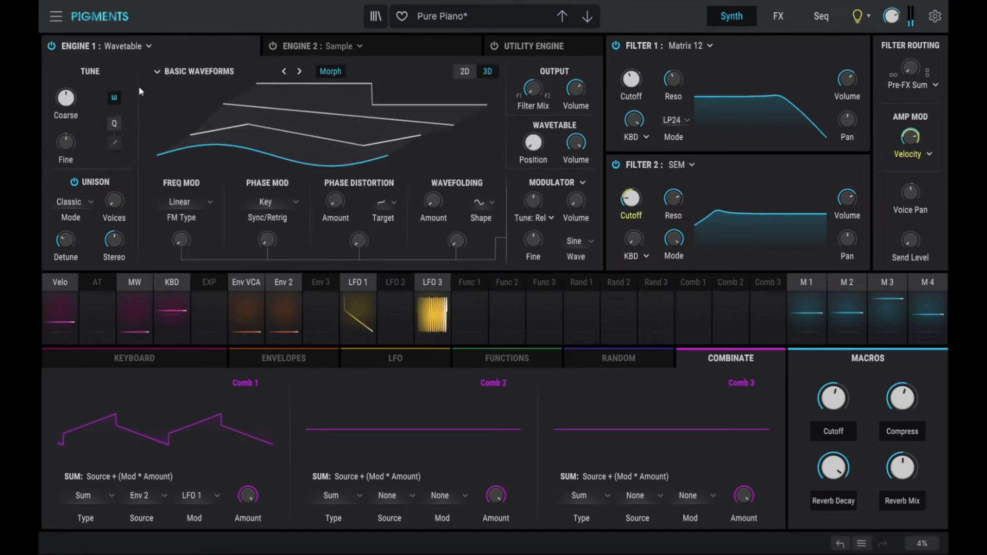
pyautogui.click(201, 72)
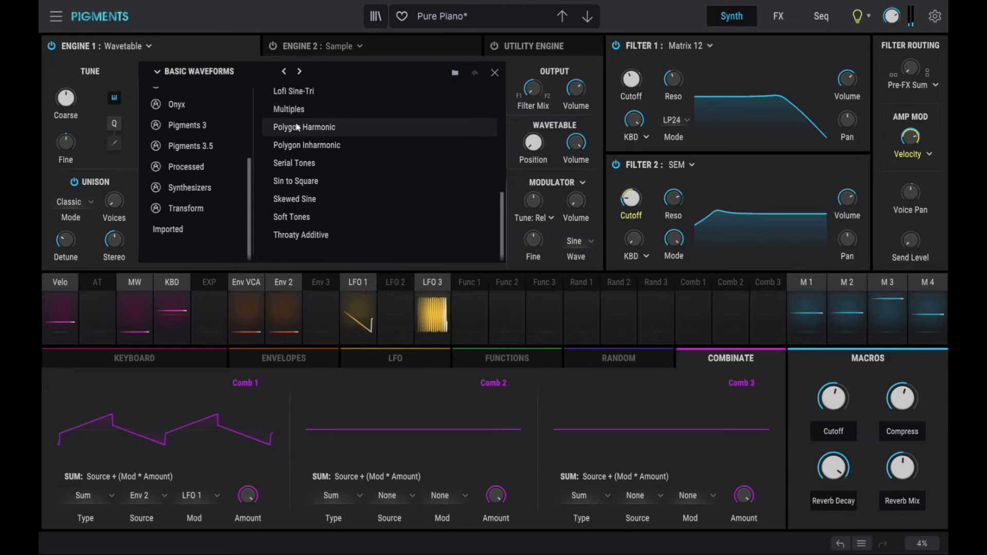
pyautogui.click(296, 128)
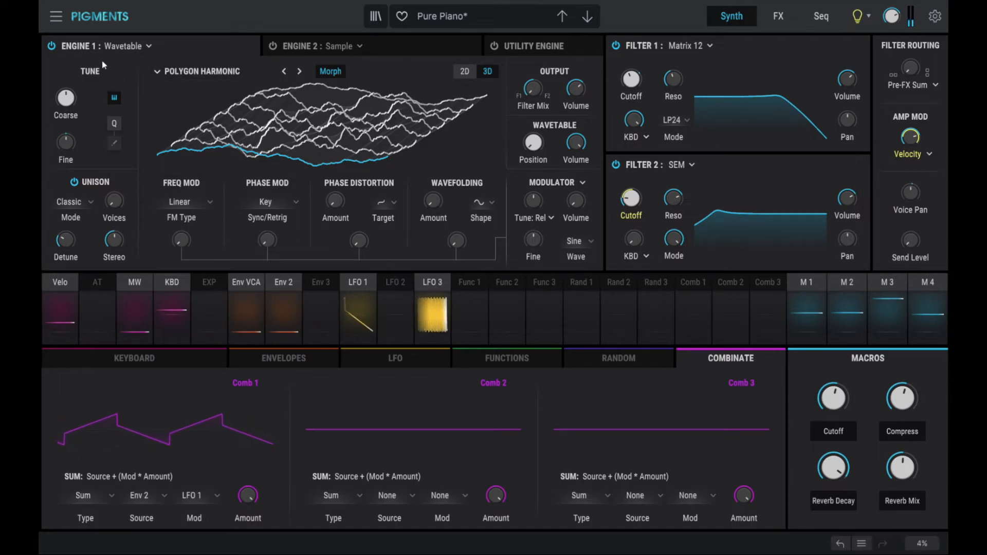
pyautogui.click(141, 46)
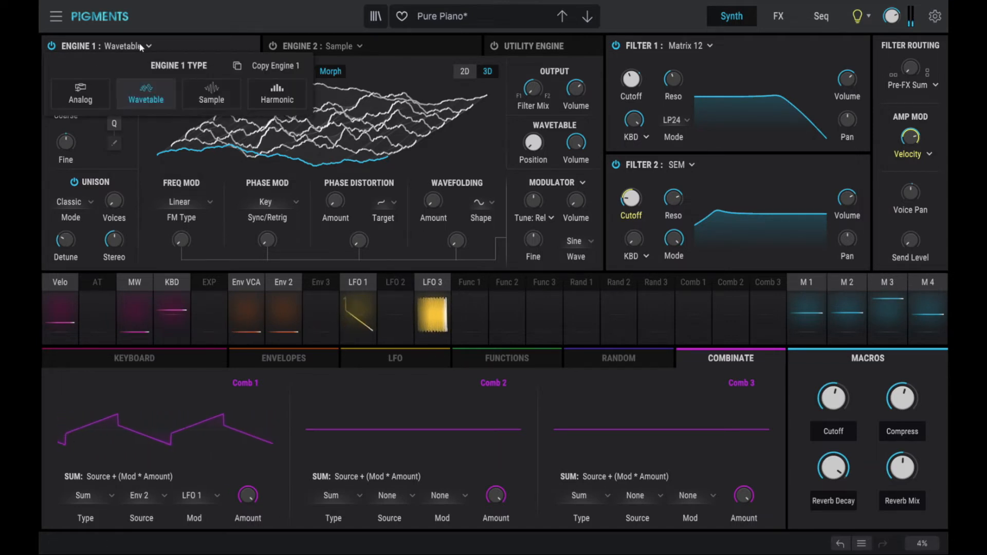
# Switch Engine 1 back to Sample, load the Air Wave sample, and toggle its granular switch.
pyautogui.click(210, 97)
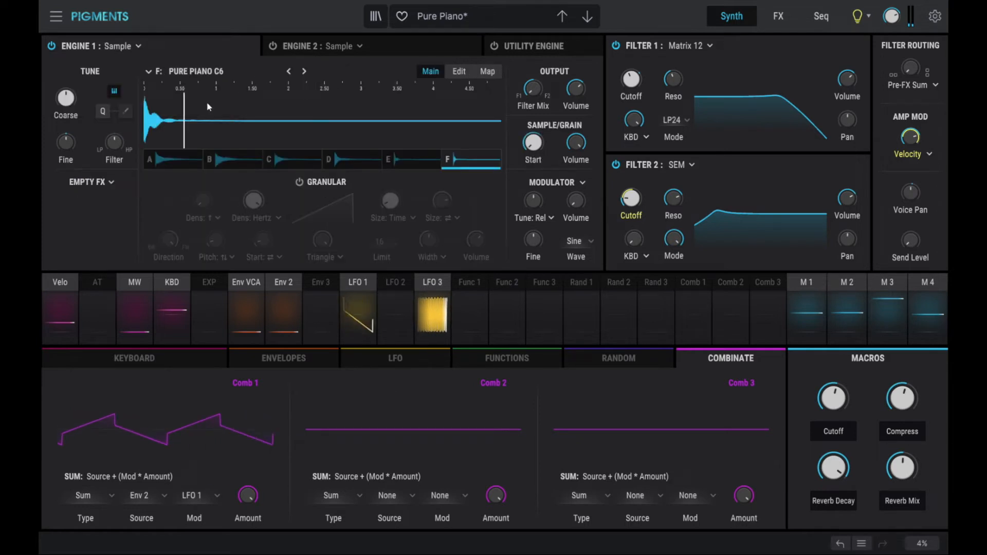
pyautogui.click(206, 72)
pyautogui.doubleClick(310, 148)
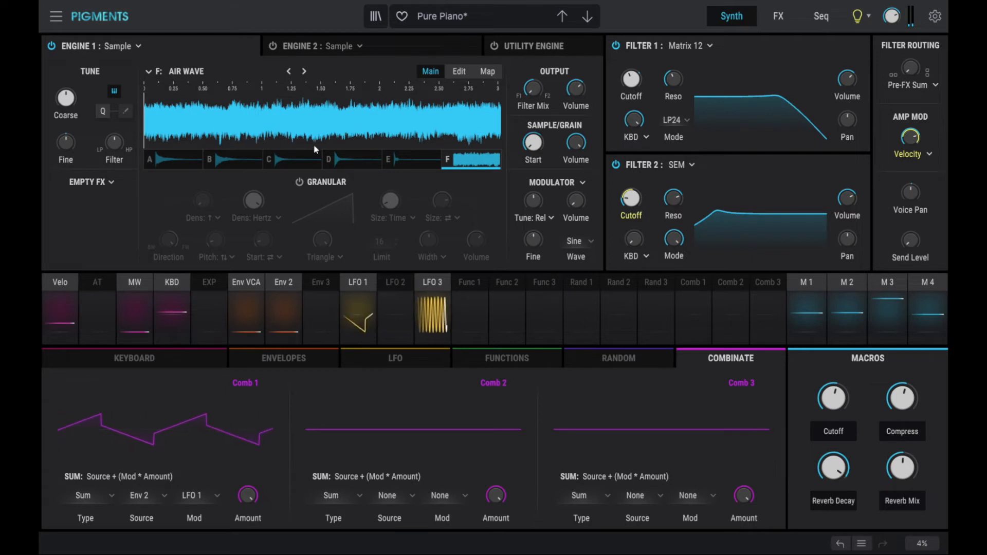
pyautogui.click(301, 184)
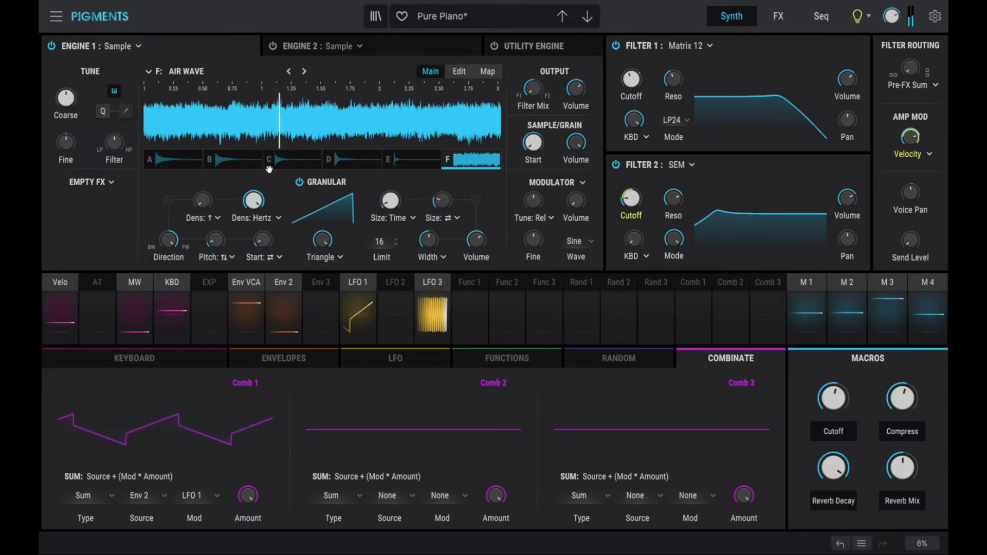
pyautogui.click(300, 182)
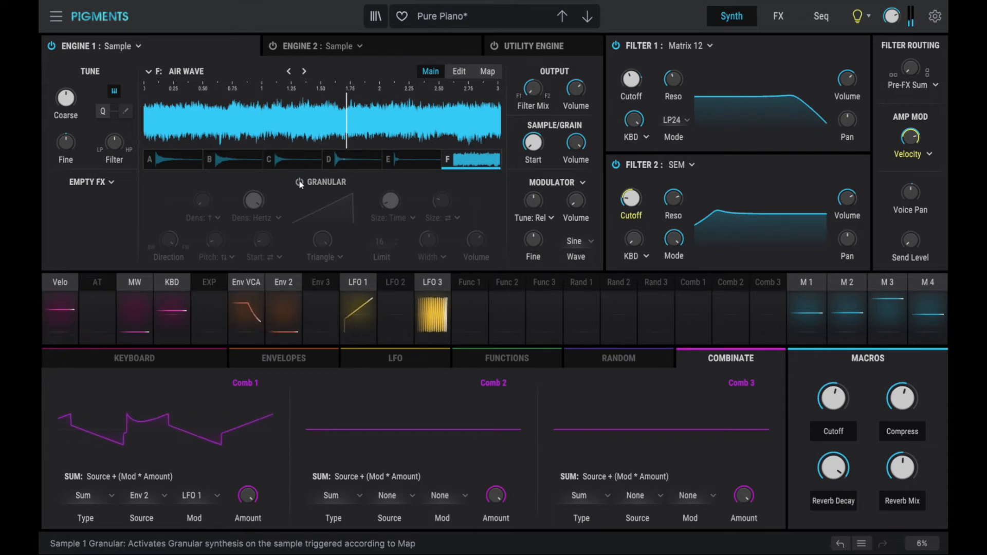
pyautogui.click(300, 182)
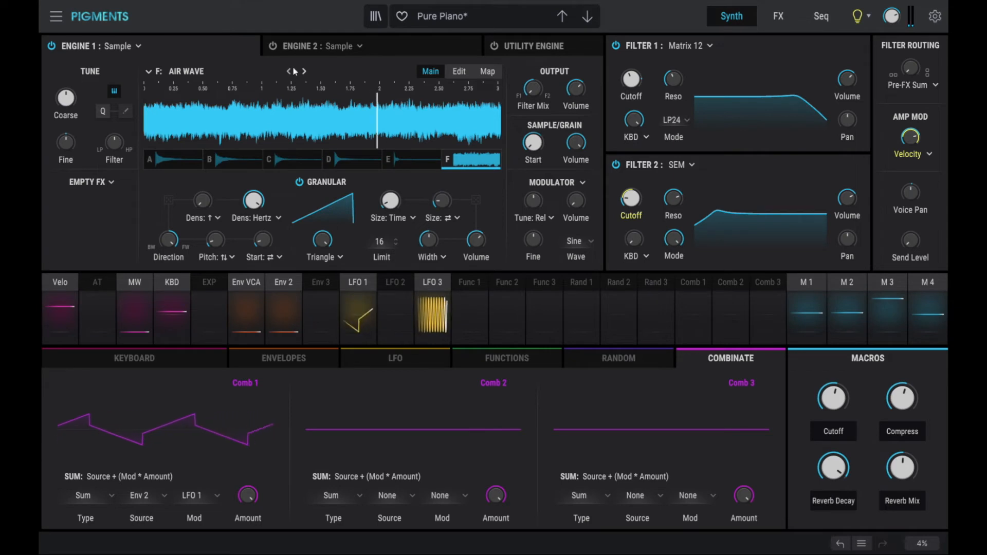
# Make Engine 1 a Harmonic engine with a Comb2 spectrum shape at about 45% depth.
pyautogui.click(123, 46)
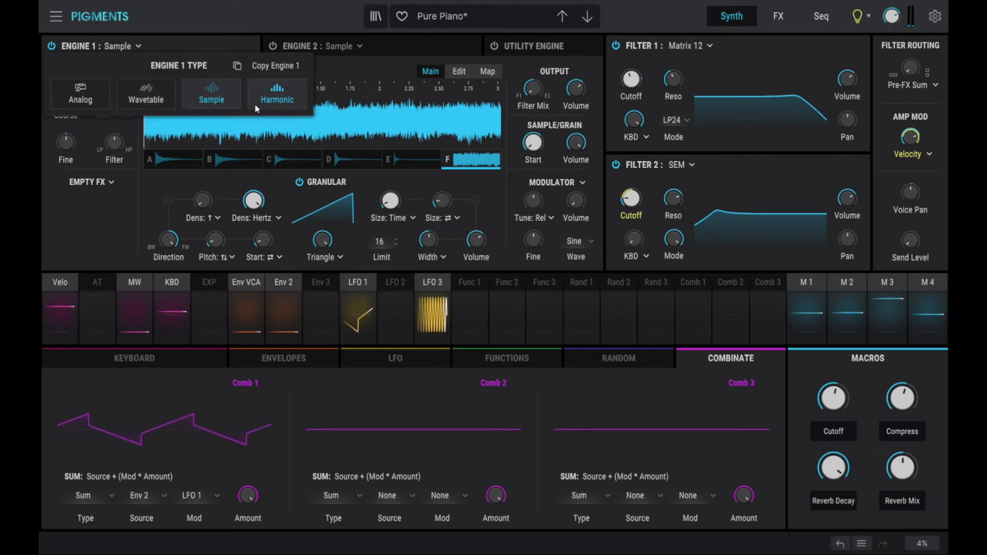
pyautogui.click(284, 100)
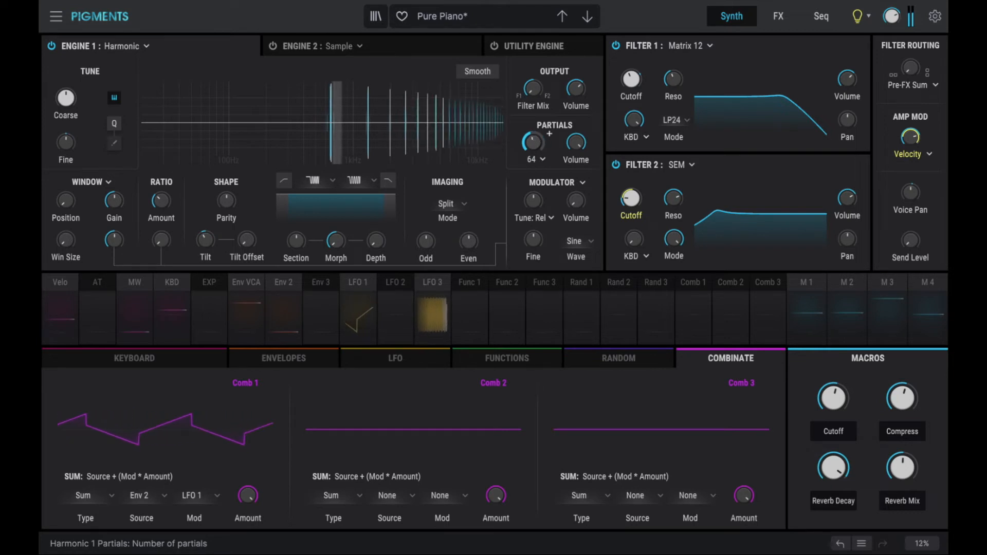
pyautogui.click(331, 181)
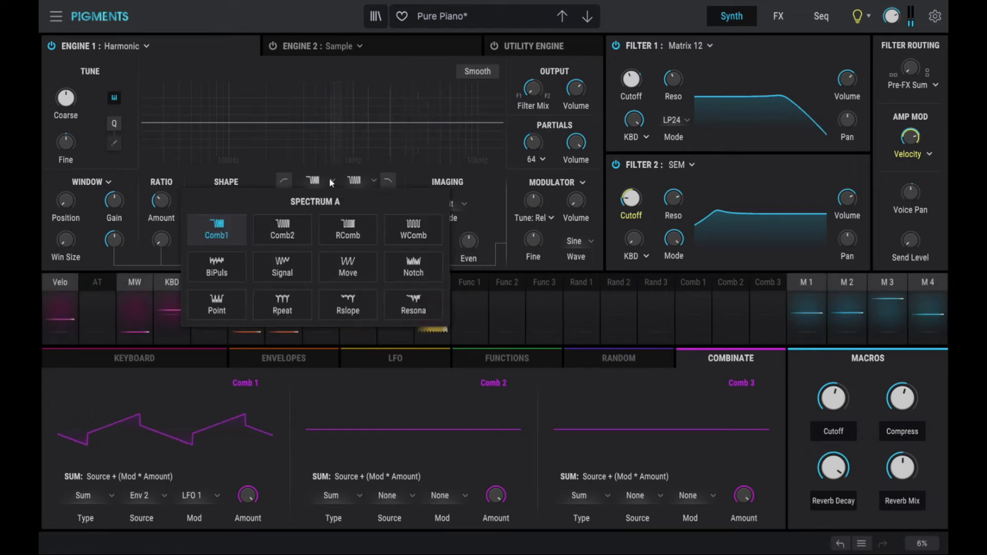
pyautogui.click(271, 234)
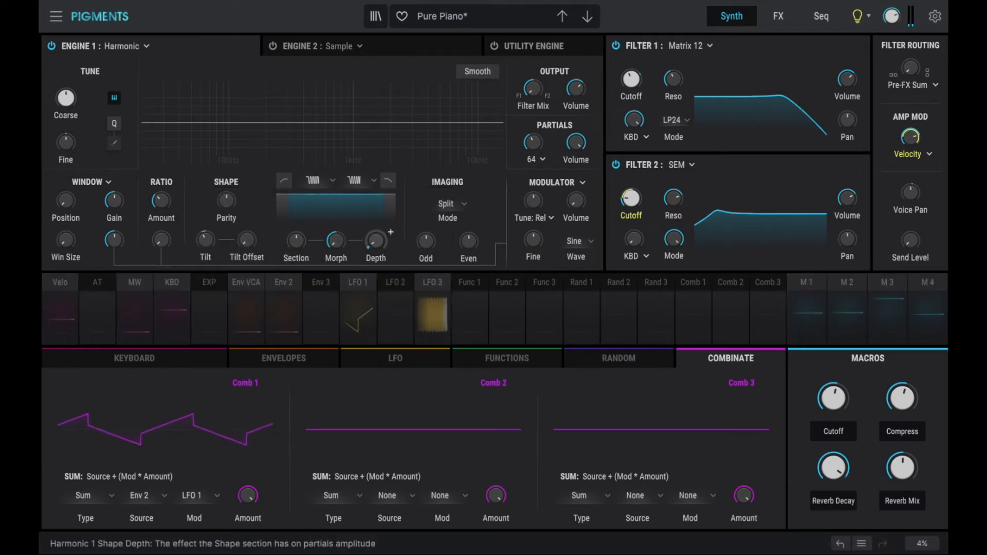
pyautogui.moveTo(376, 240)
pyautogui.mouseDown()
pyautogui.moveTo(376, 188)
pyautogui.moveTo(376, 222)
pyautogui.mouseUp()
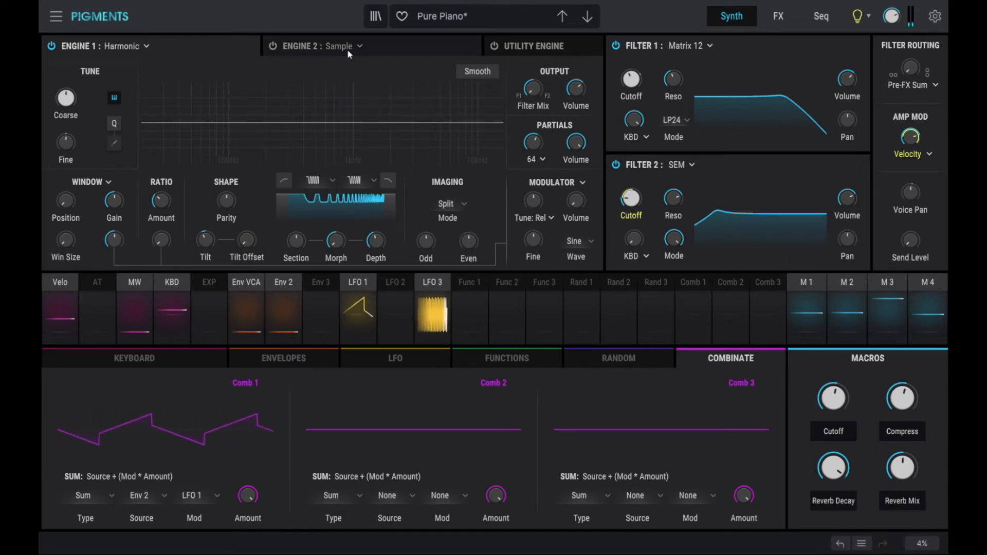
# Switch Engine 2 on and browse its engine types without changing them.
pyautogui.click(393, 48)
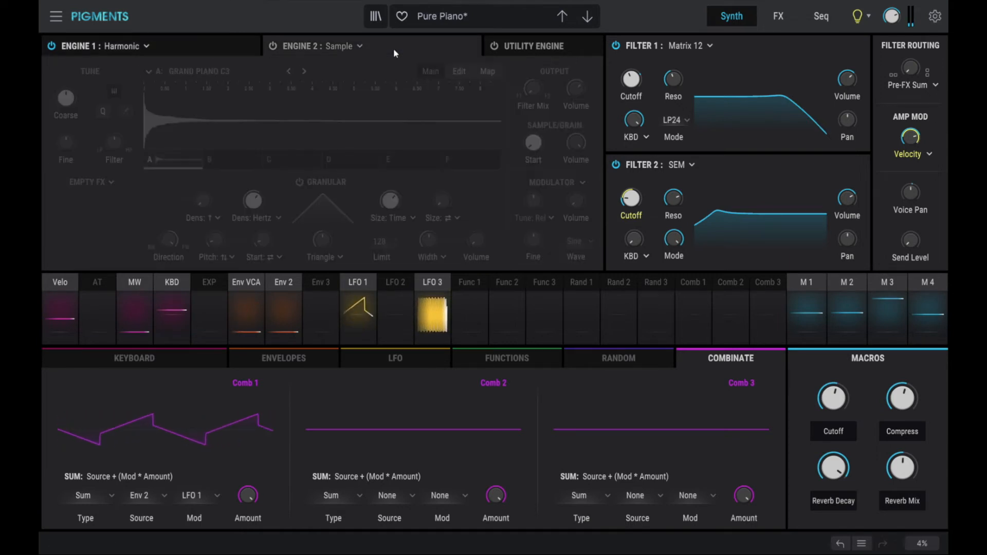
pyautogui.click(274, 47)
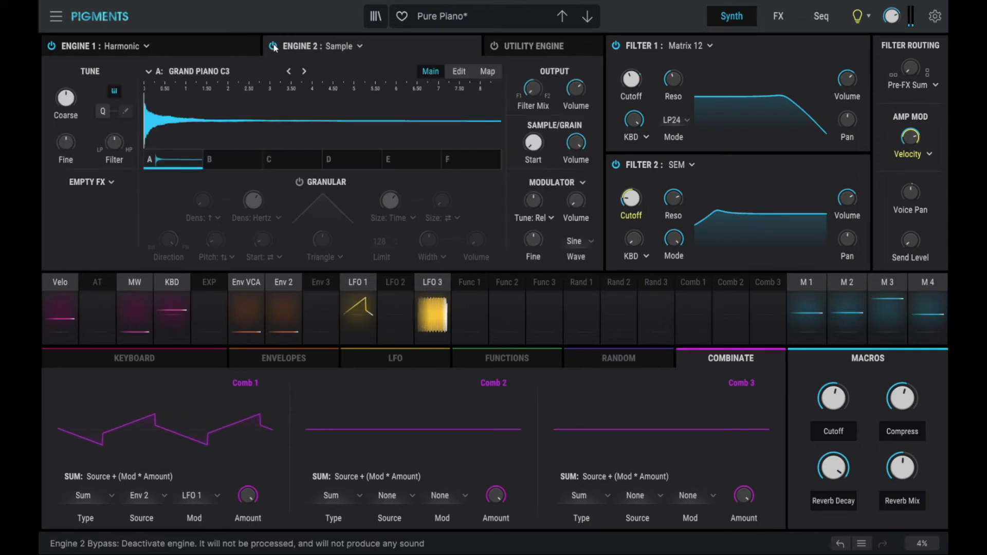
pyautogui.click(357, 47)
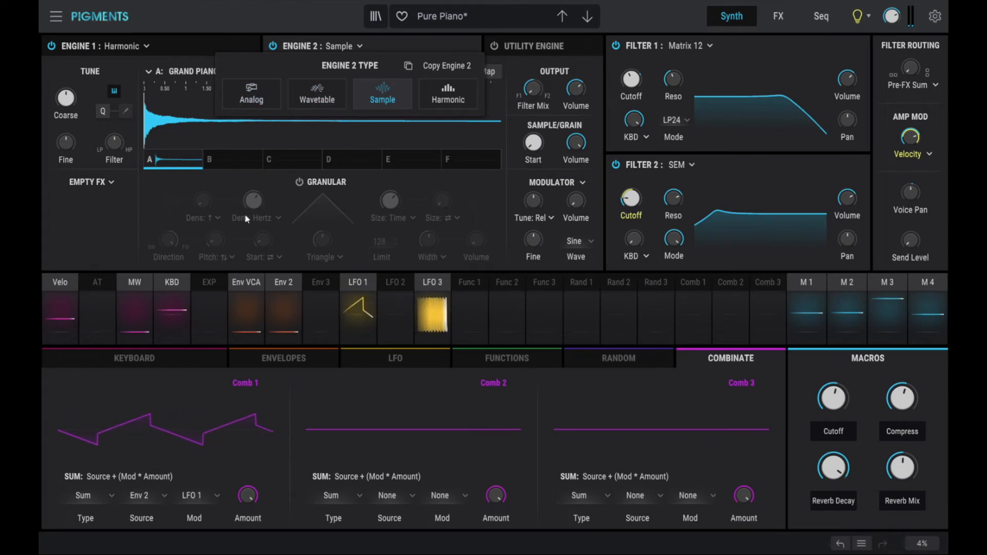
pyautogui.click(362, 48)
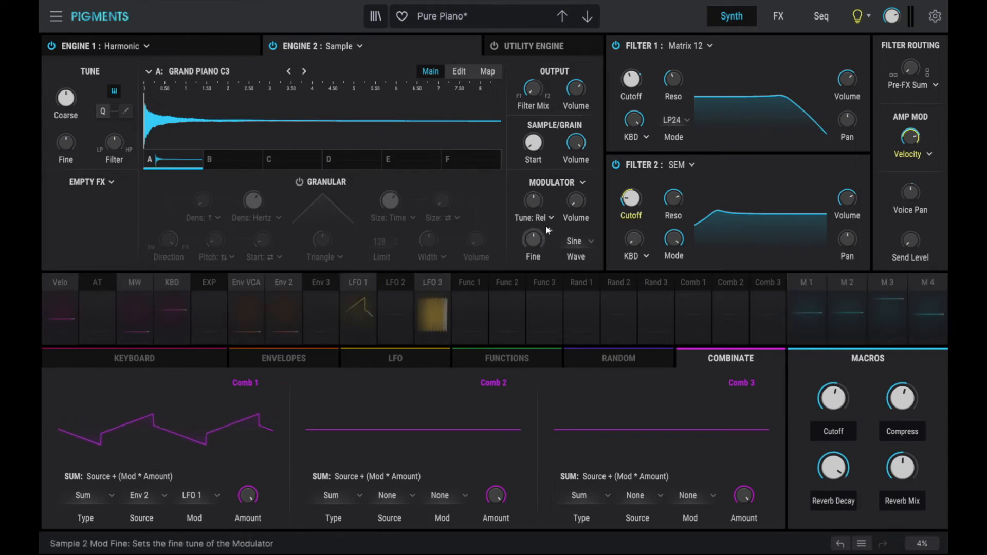
# Check the Modulator cross-mod source choices, then bring up the inactive Utility Engine page.
pyautogui.click(583, 184)
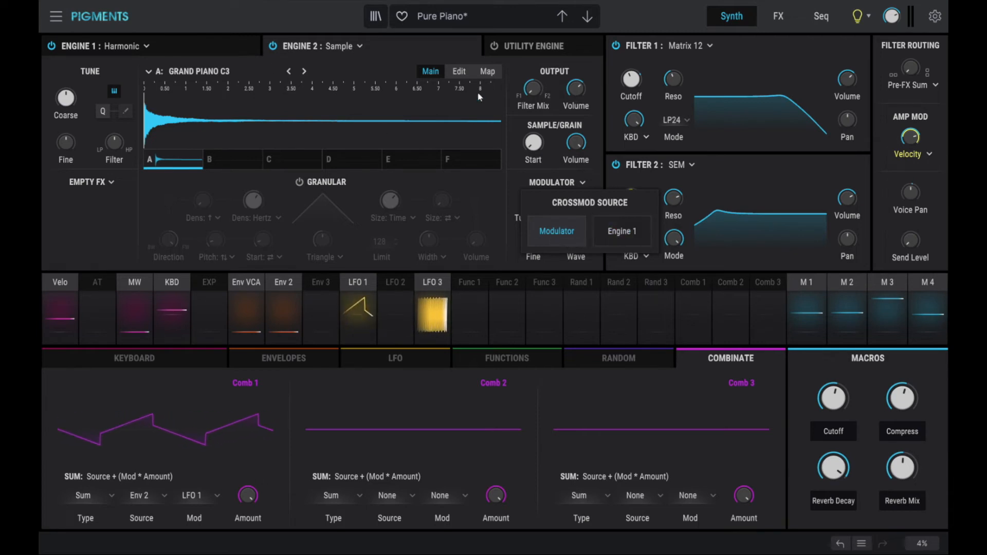
pyautogui.click(537, 184)
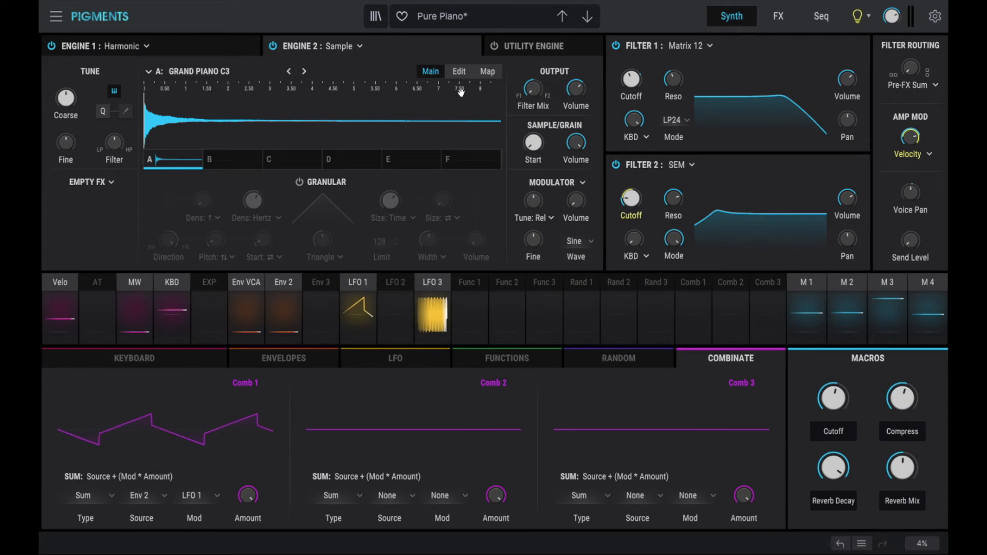
pyautogui.click(520, 47)
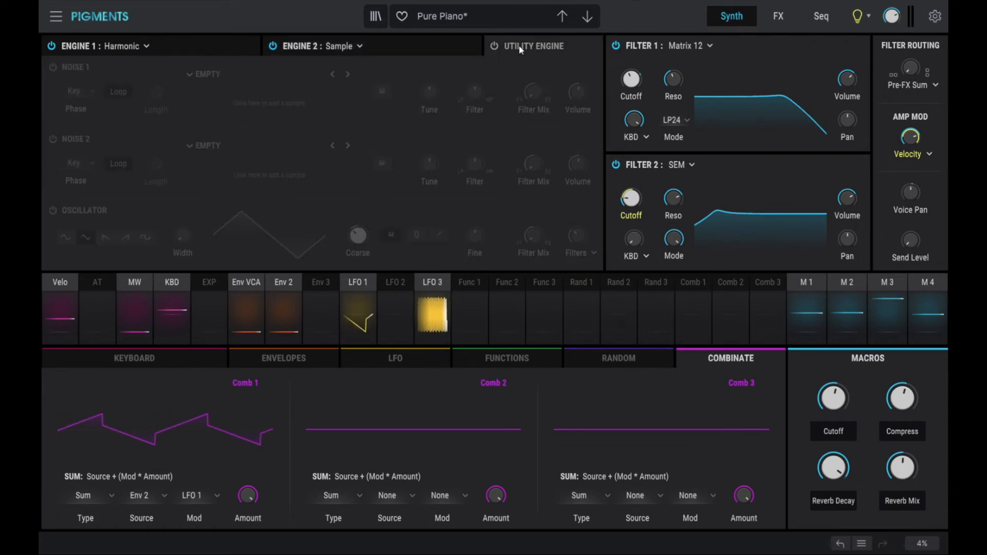
# Power on the Utility Engine and load Digital White Noise into Noise 1.
pyautogui.click(493, 48)
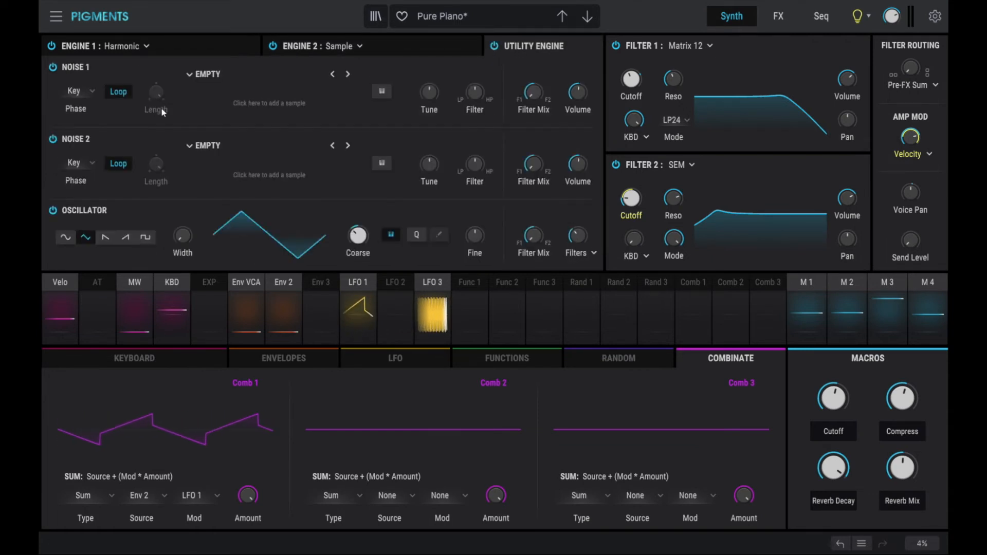
pyautogui.click(205, 74)
pyautogui.click(236, 126)
pyautogui.scroll(-5, 329, 149)
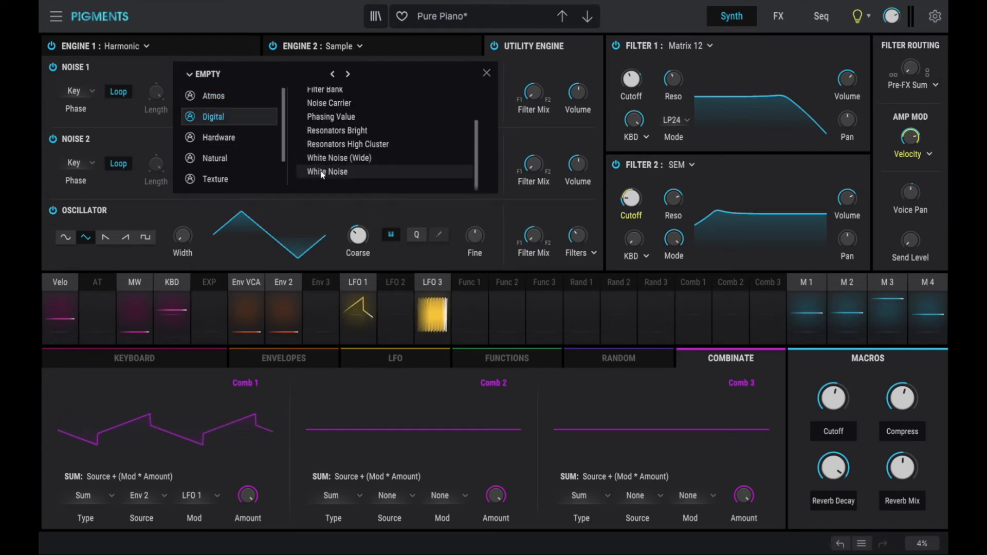
pyautogui.click(322, 172)
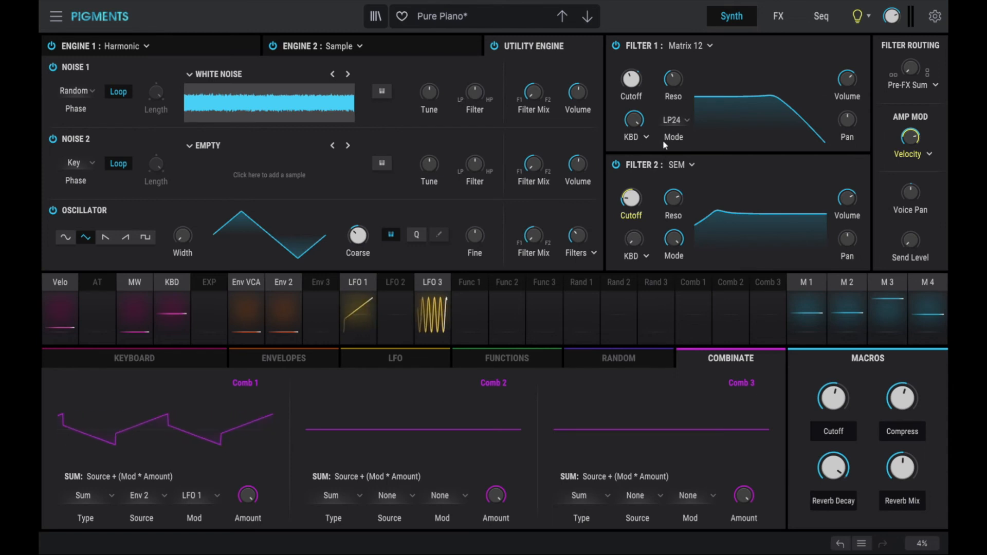
# Review the three engine pages, then step to the next preset and back to restore Pure Piano.
pyautogui.click(224, 46)
pyautogui.click(406, 44)
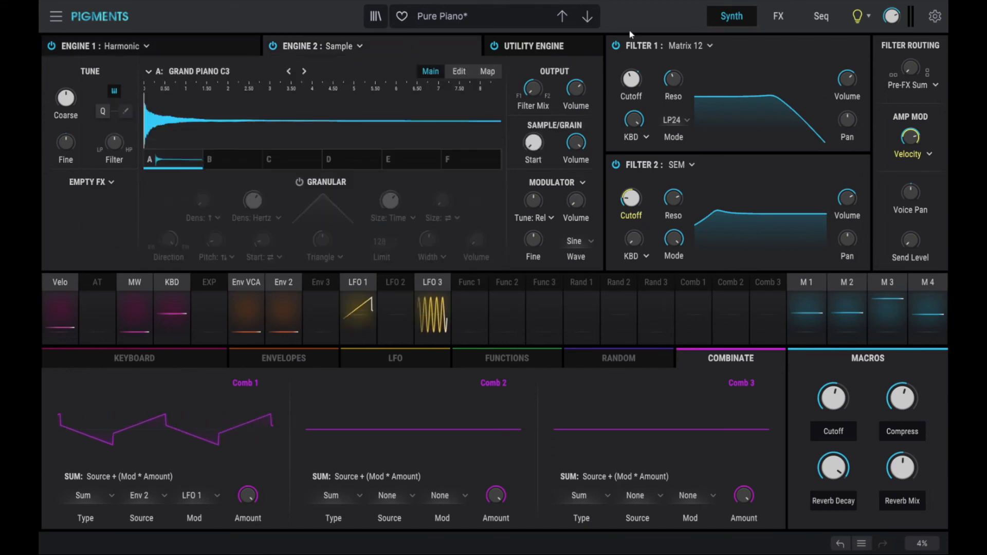
pyautogui.click(592, 46)
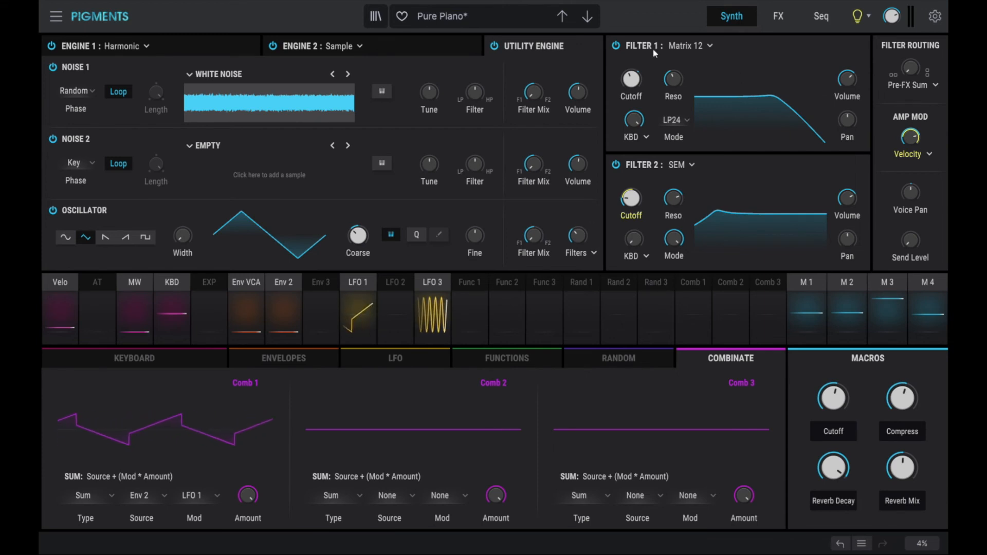
pyautogui.click(586, 18)
pyautogui.click(564, 22)
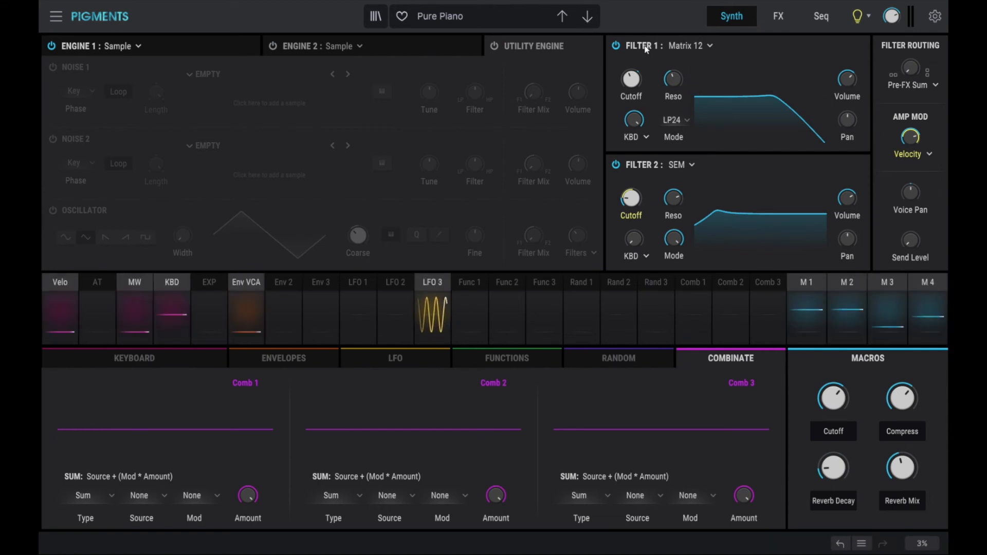
# Switch Filter 1 to the MultiMode type in LP24 low-pass mode.
pyautogui.click(689, 46)
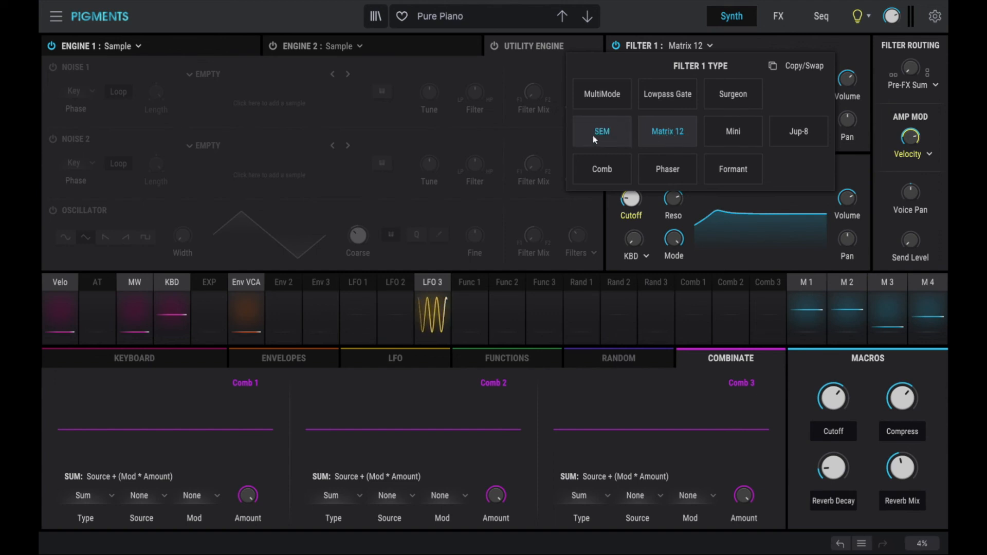
pyautogui.click(593, 99)
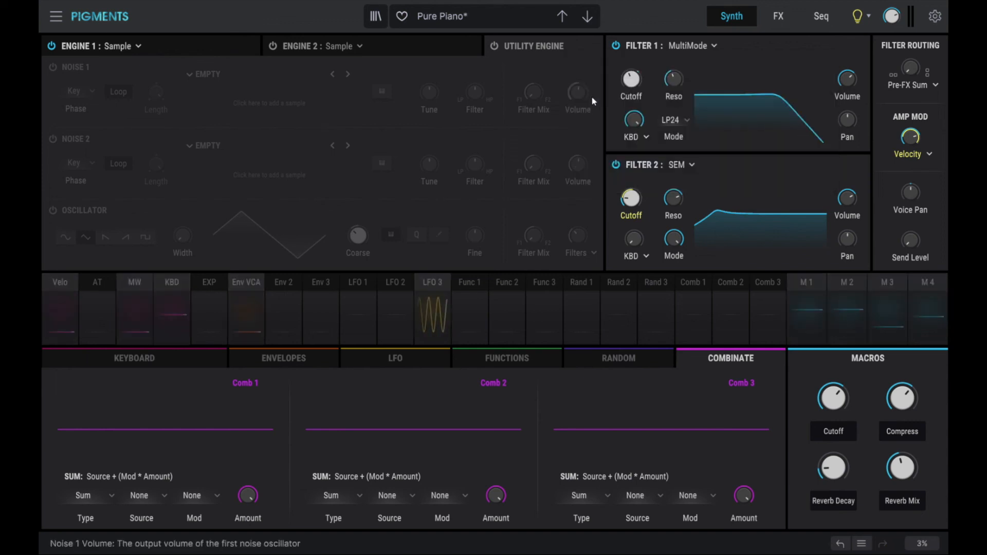
pyautogui.click(686, 121)
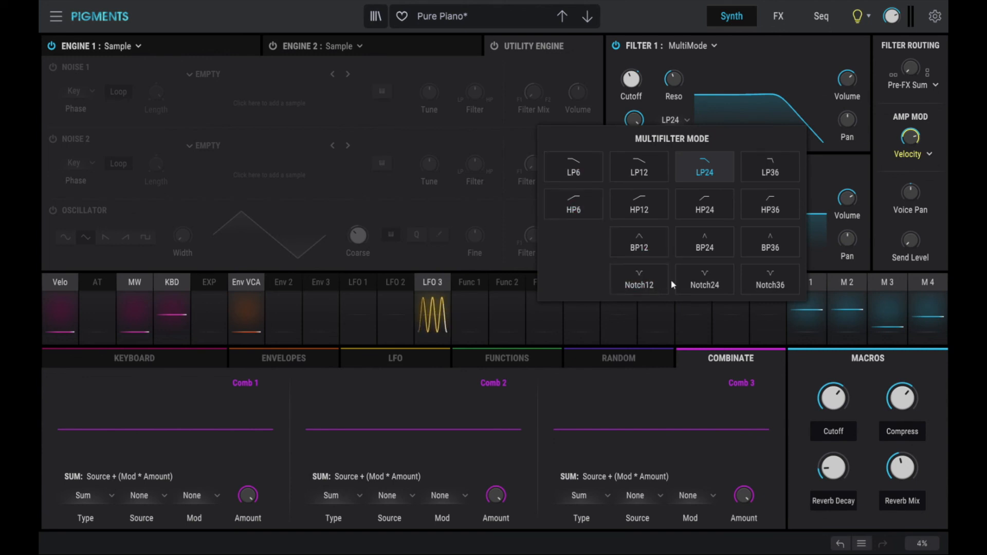
pyautogui.click(706, 173)
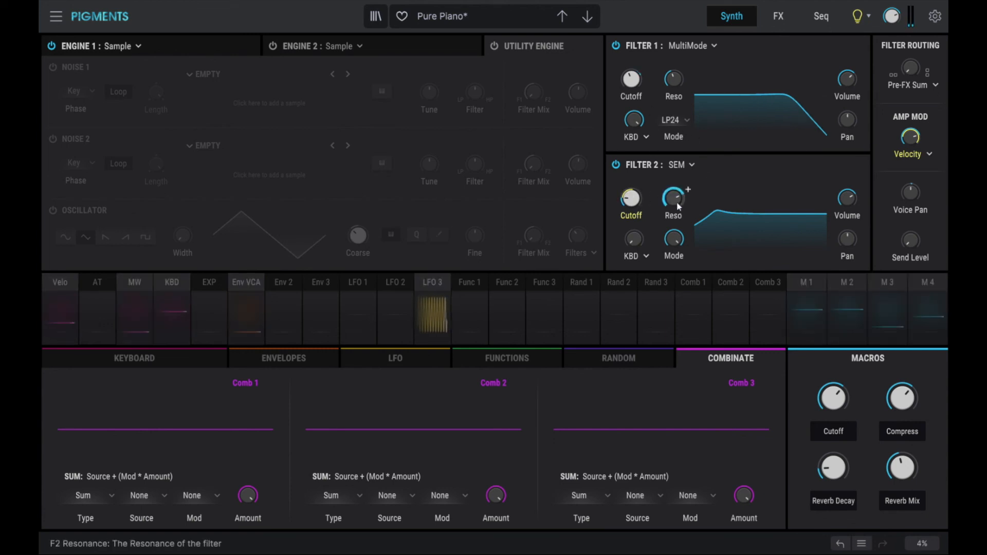
# A/B Filter 2 bypassed twice, then push Filter Routing up toward full parallel.
pyautogui.click(615, 165)
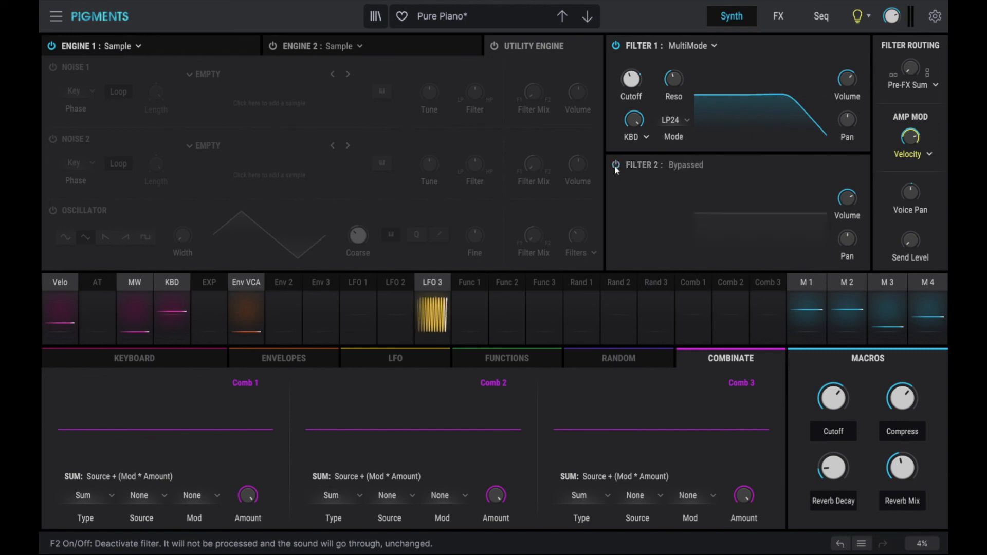
pyautogui.click(616, 165)
pyautogui.click(616, 165)
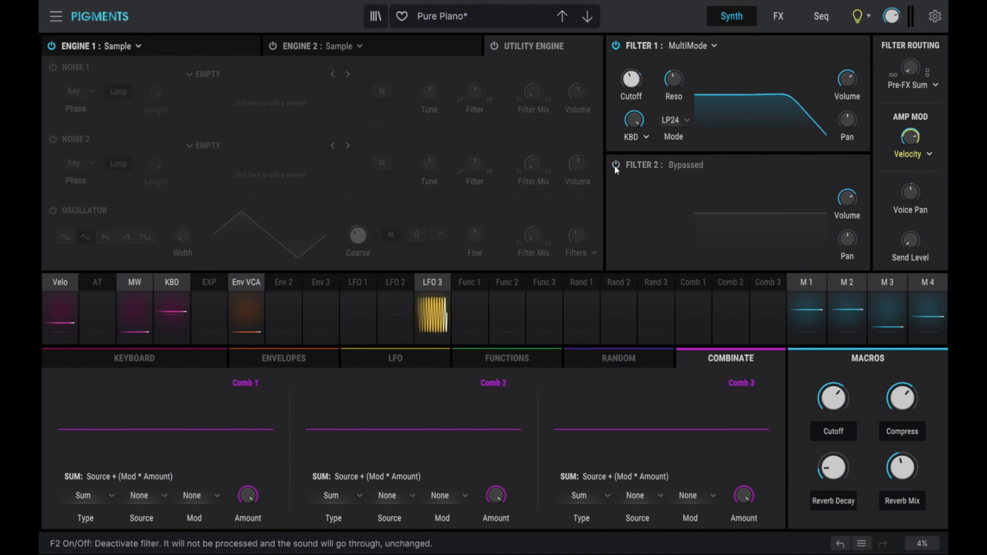
pyautogui.click(616, 165)
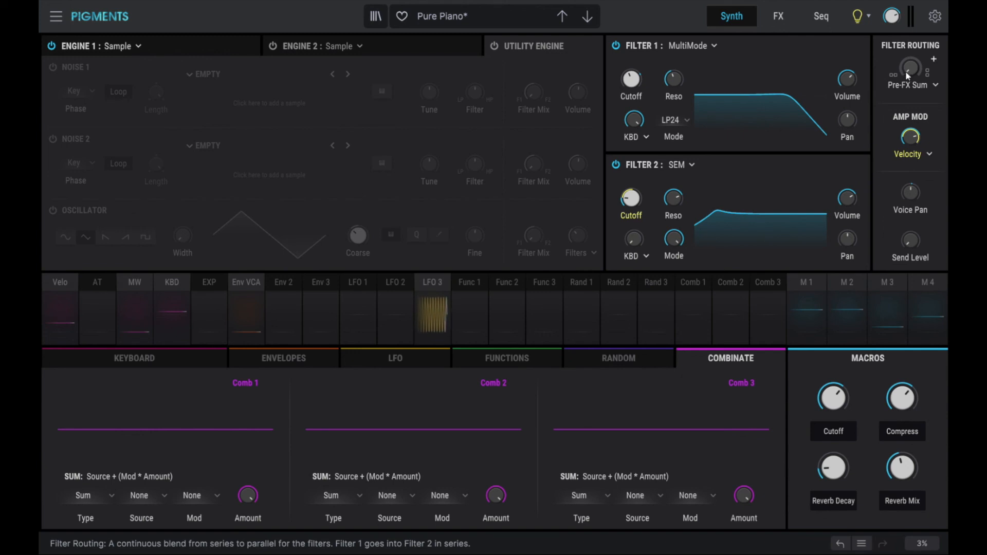
pyautogui.moveTo(910, 68); pyautogui.dragTo(910, 20)
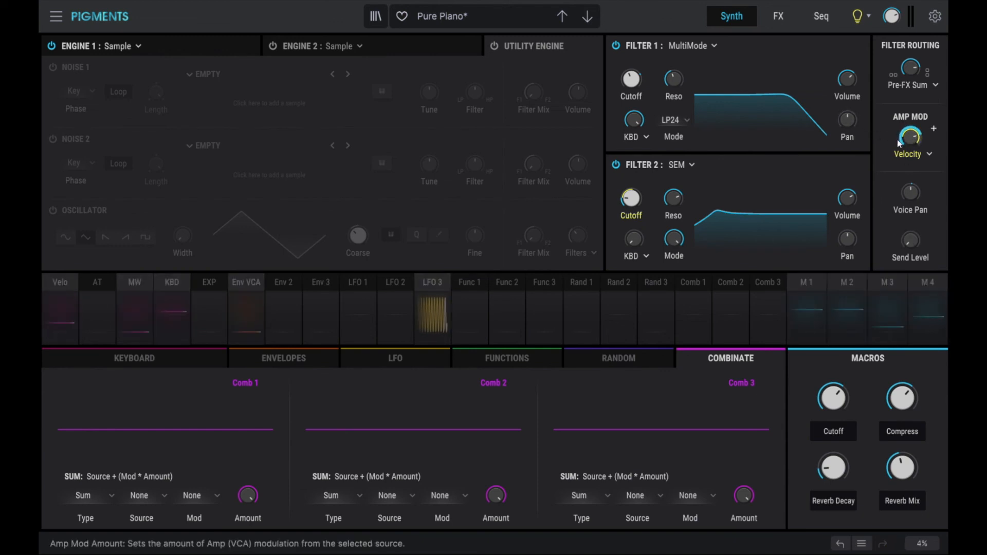
# Show the Keyboard play settings panel and Engine 1's Pure Piano C6 sample page.
pyautogui.click(140, 358)
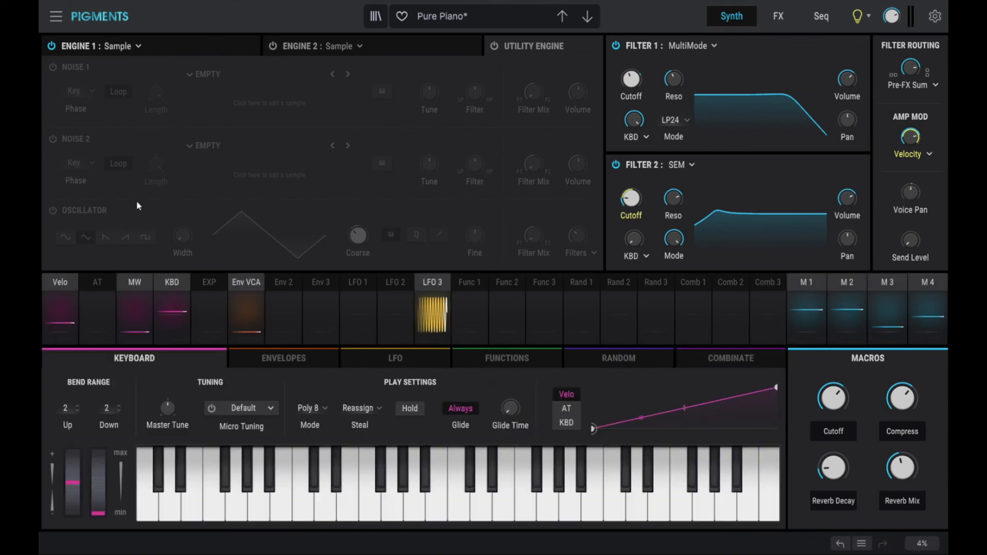
pyautogui.click(163, 48)
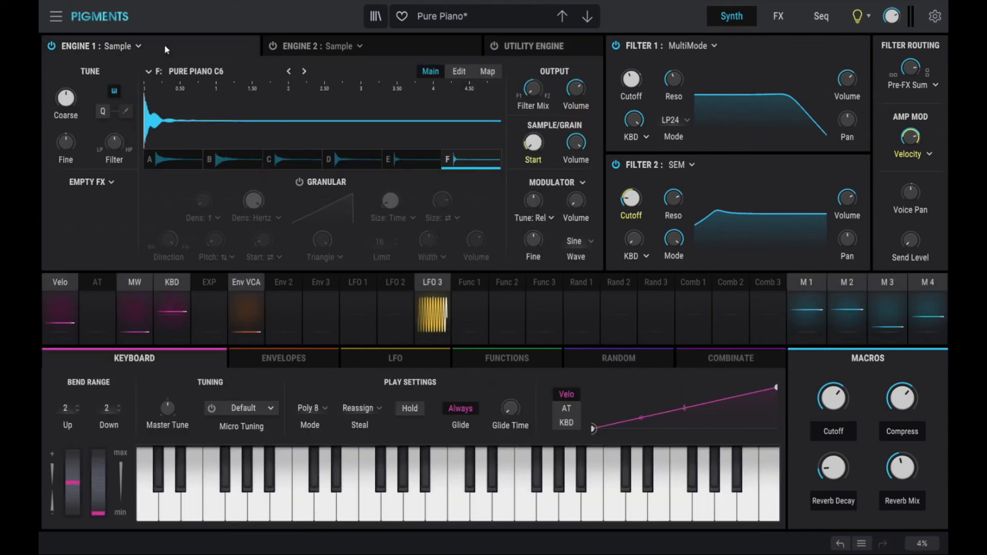